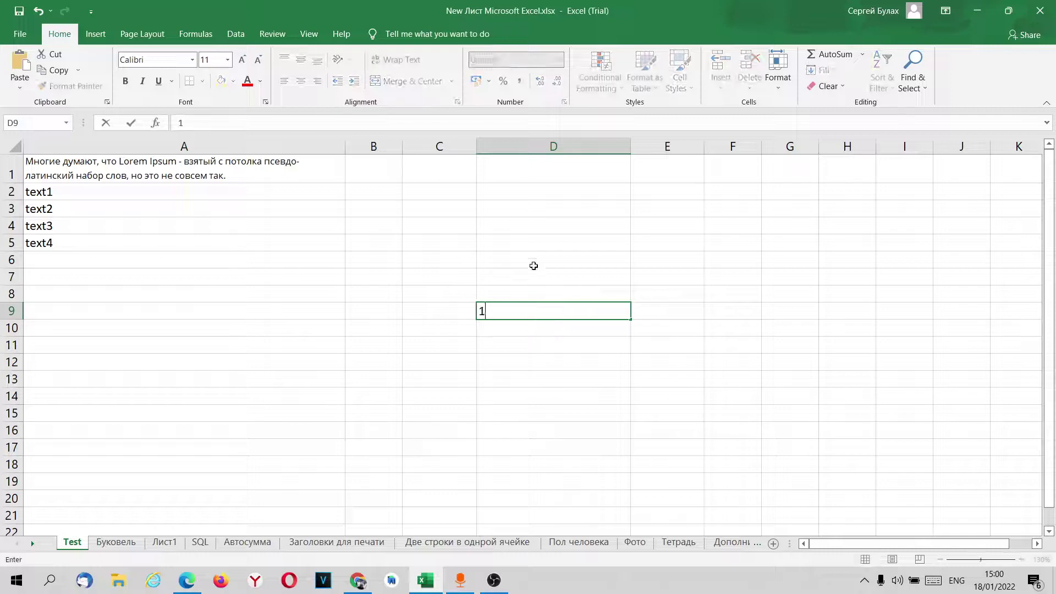
# Discard the stray 1 typed into D9, then select D2 for a new formula.
pyautogui.click(512, 307)
pyautogui.press('BackSpace')
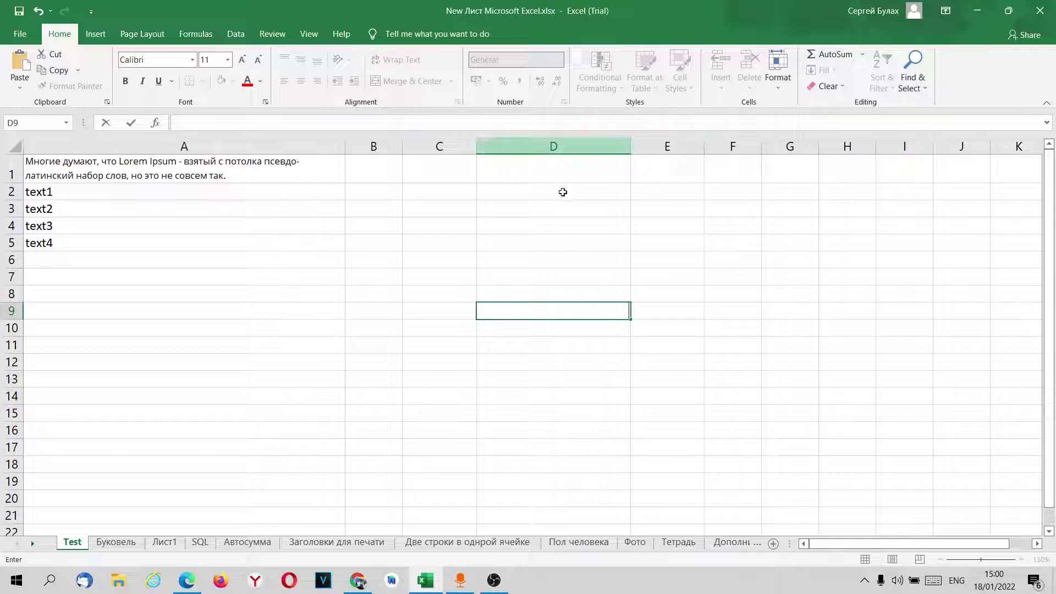
pyautogui.click(506, 192)
# Enter =CONCATENATE(A2,A3,A4,A5) in D2, joining text1 through text4 without spaces.
pyautogui.write('=')
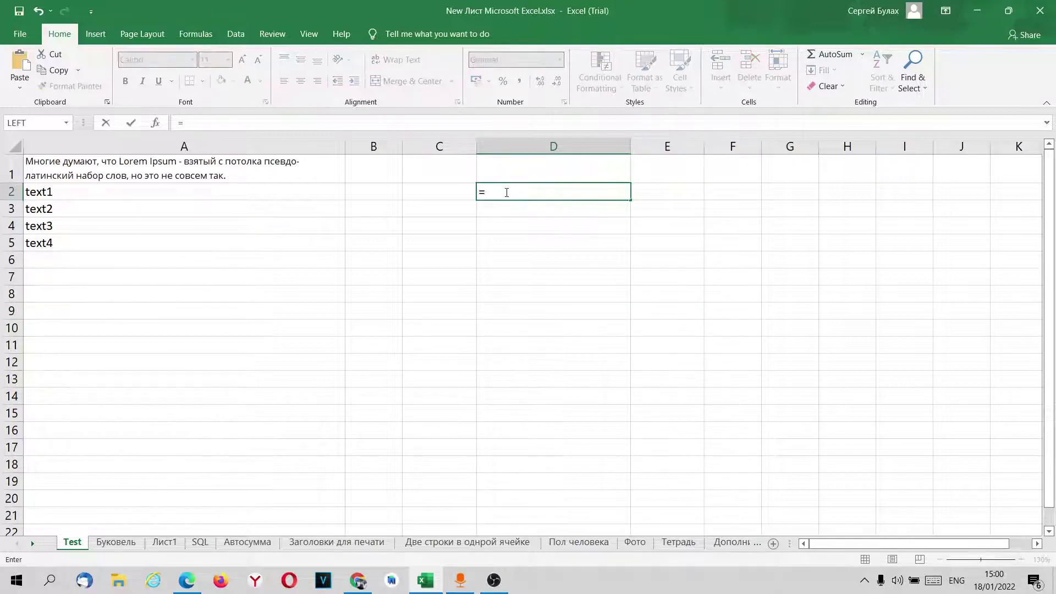
pyautogui.write('CON')
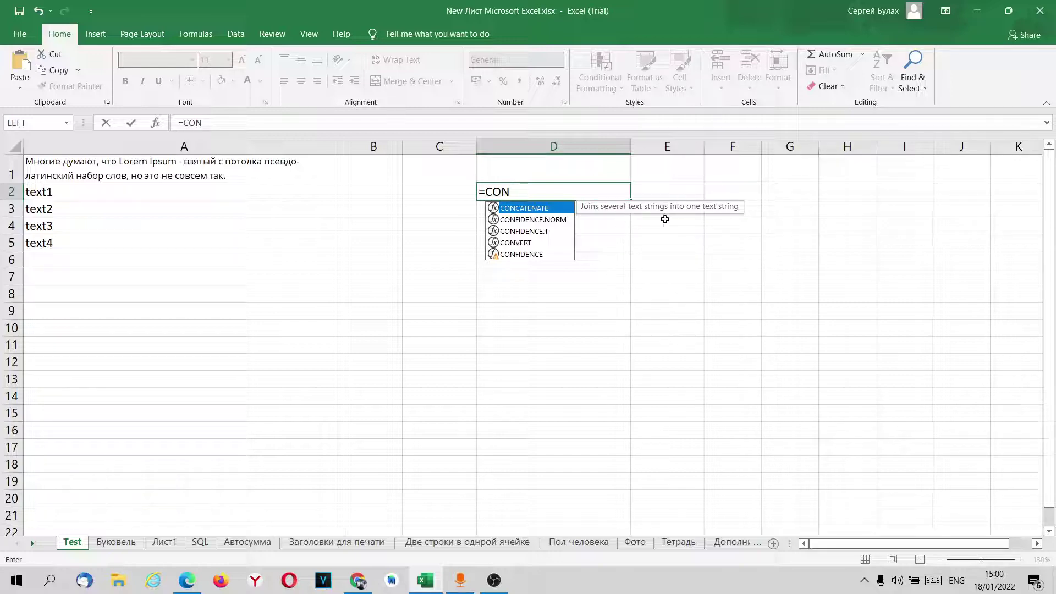
pyautogui.doubleClick(520, 209)
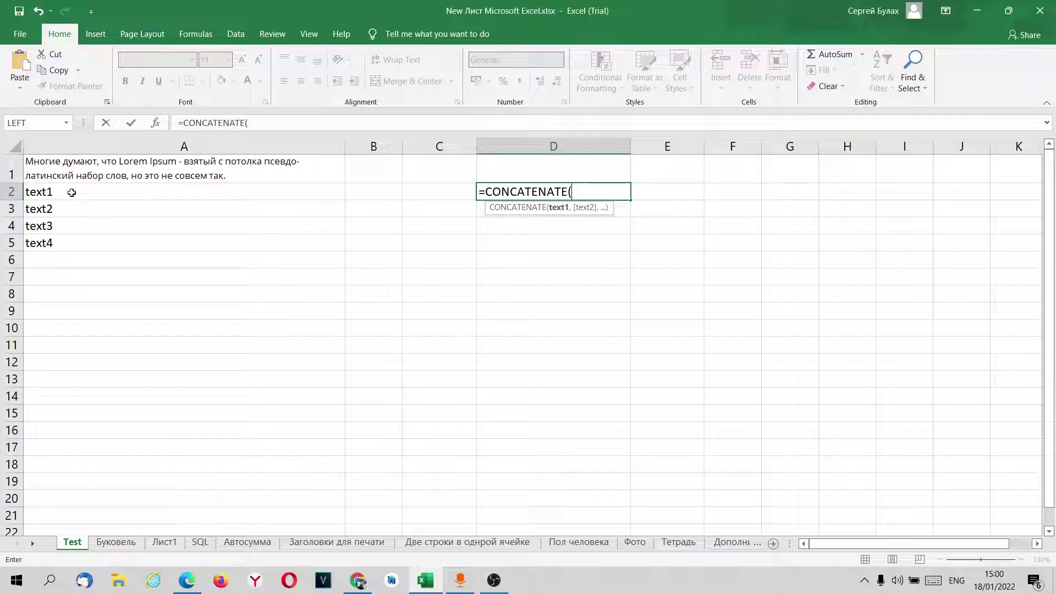
pyautogui.click(72, 192)
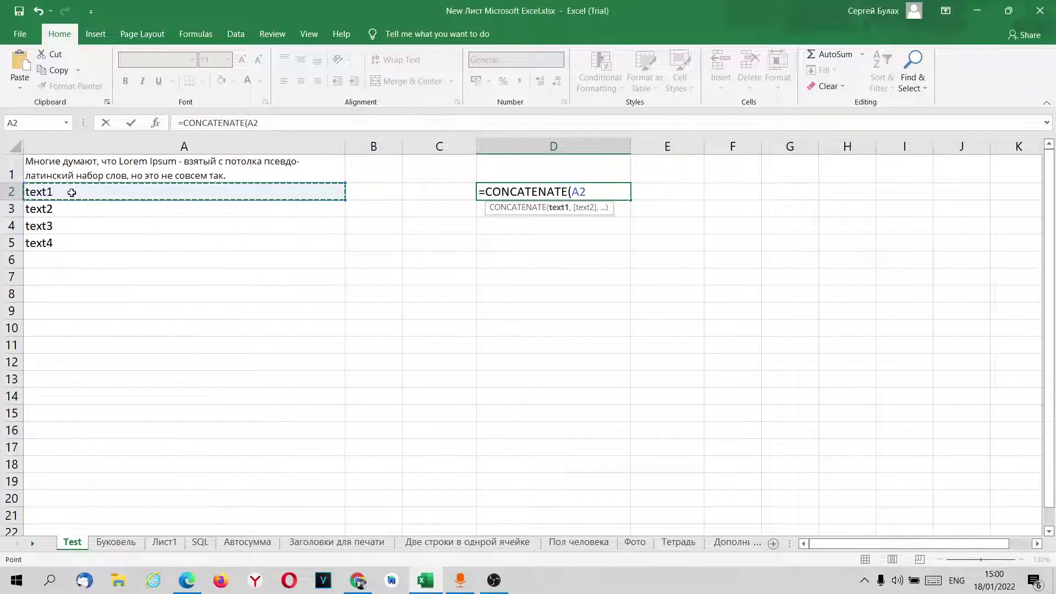
pyautogui.write(',')
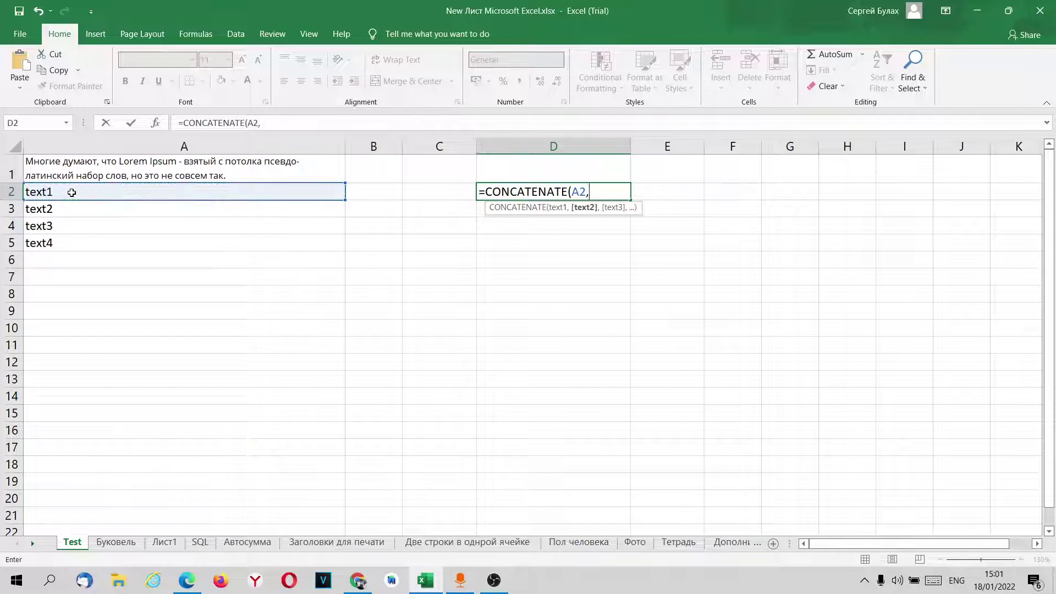
pyautogui.click(77, 210)
pyautogui.write(',')
pyautogui.click(66, 222)
pyautogui.write(',')
pyautogui.click(64, 242)
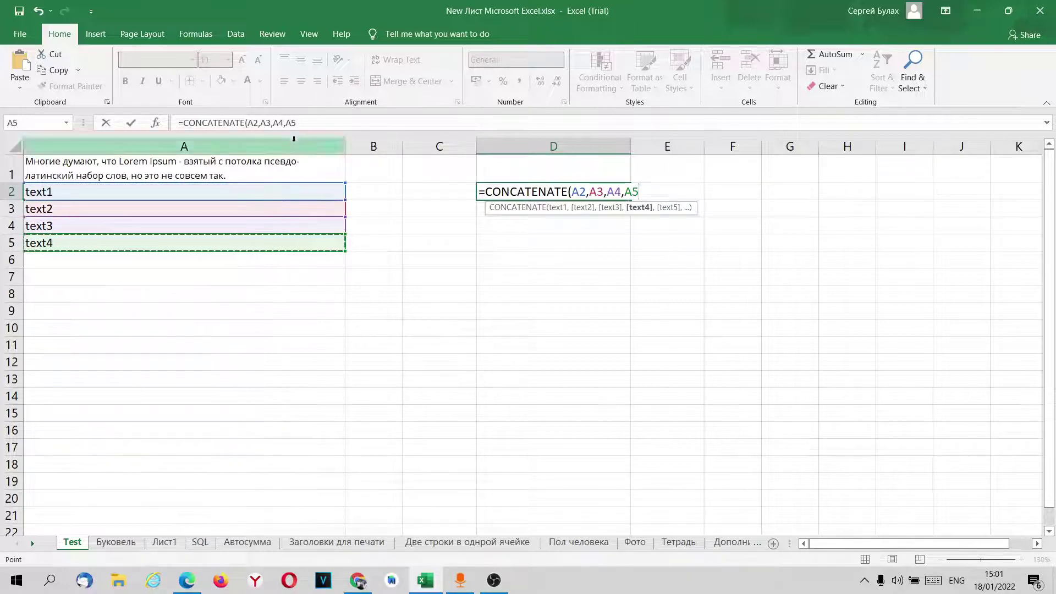
pyautogui.click(313, 122)
pyautogui.write(')')
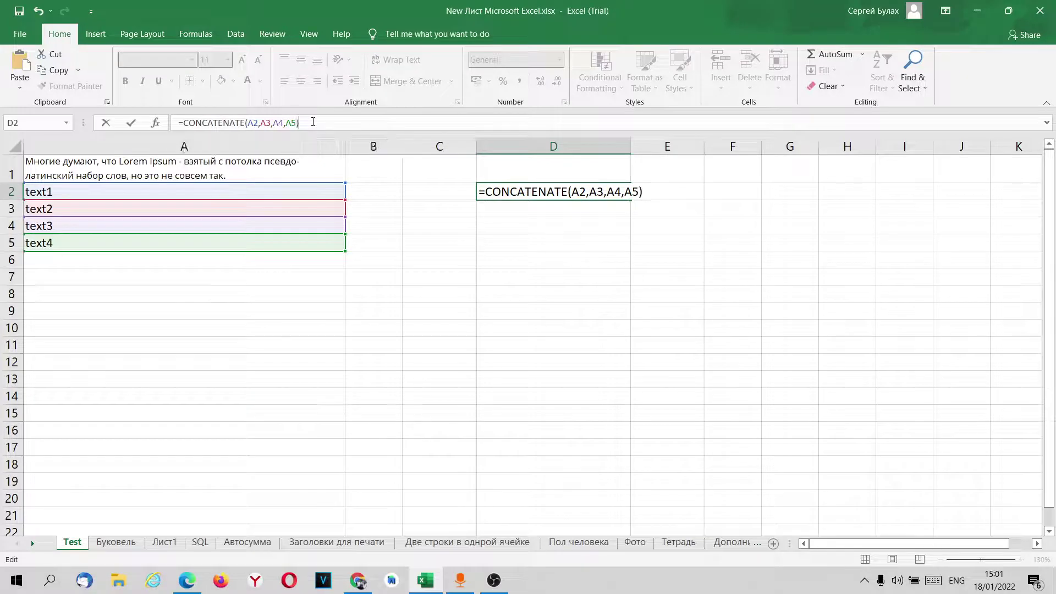
pyautogui.press('Return')
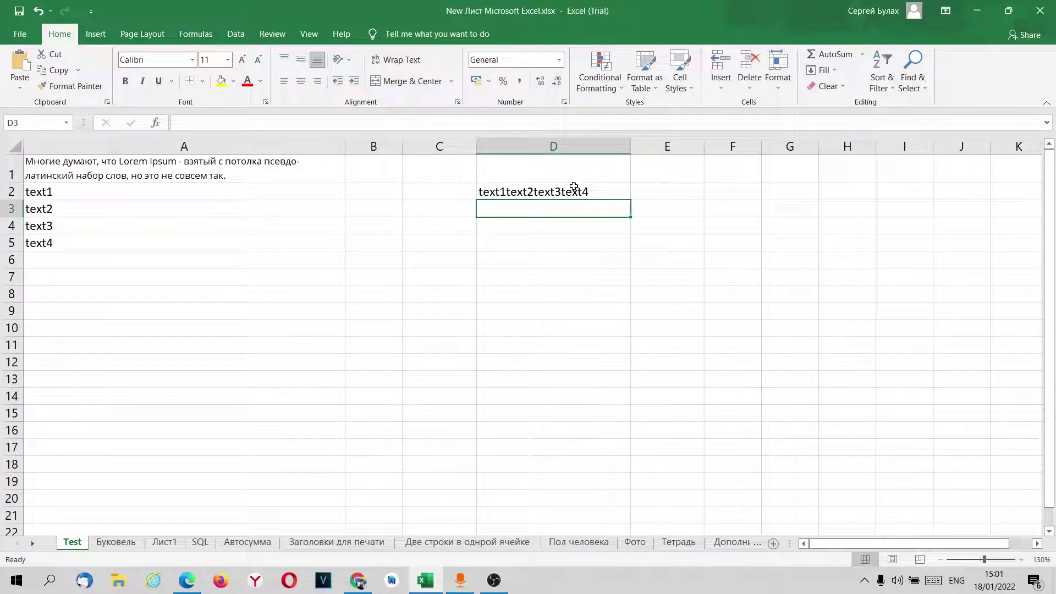
# Add a trailing space to A2's text1 and a leading space to A4, watching D2 update.
pyautogui.click(517, 192)
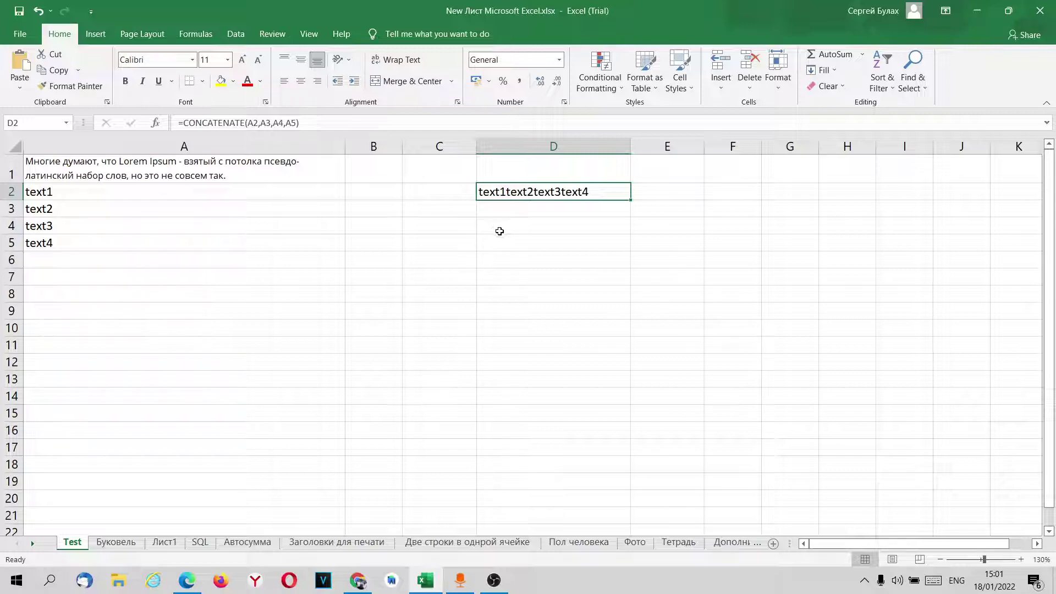
pyautogui.click(478, 228)
pyautogui.doubleClick(124, 193)
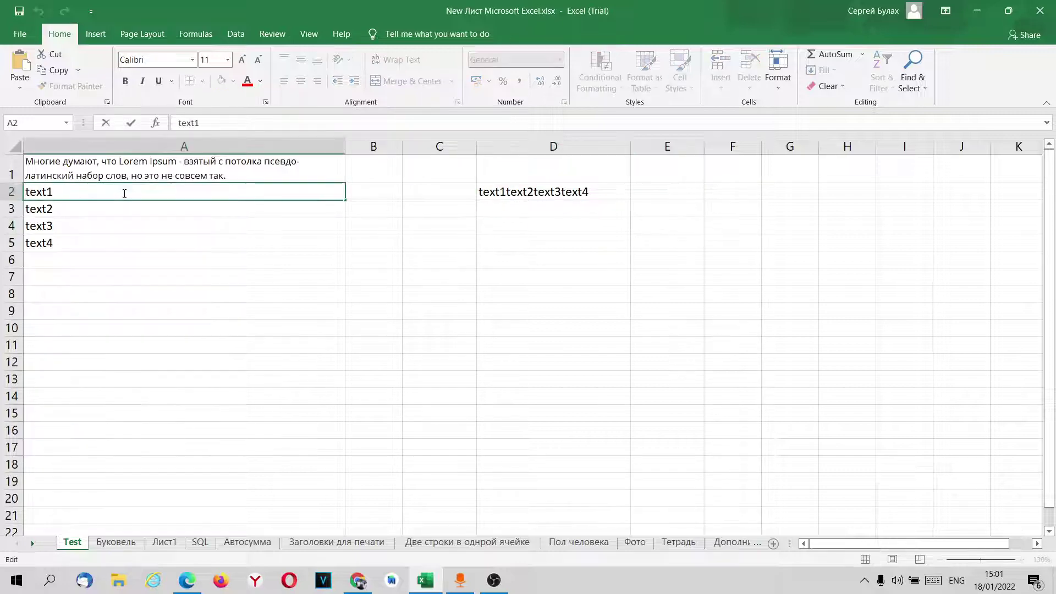
pyautogui.press('Return')
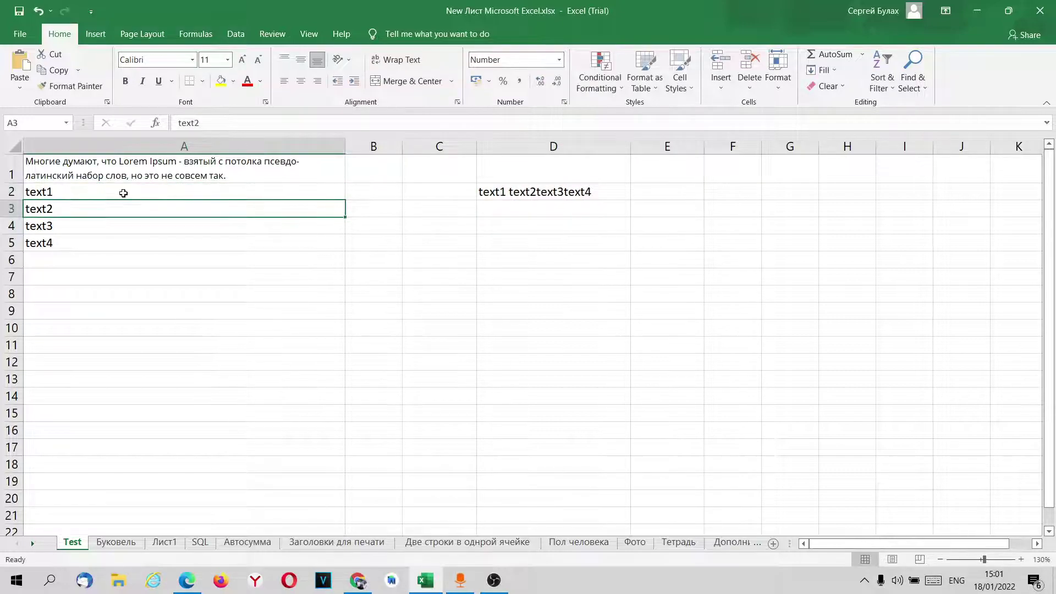
pyautogui.click(66, 226)
pyautogui.click(177, 122)
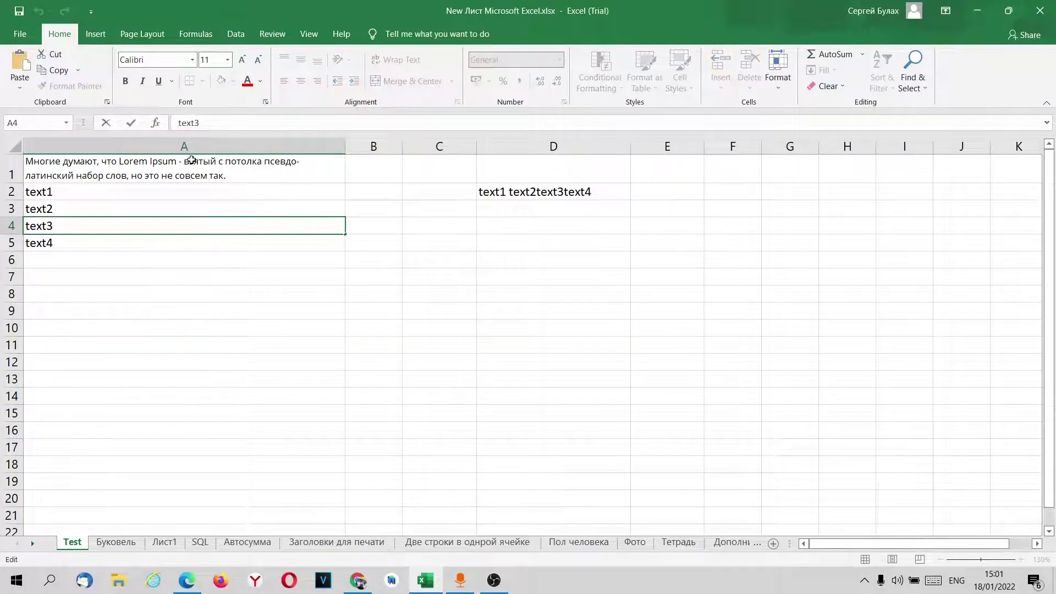
pyautogui.press('Return')
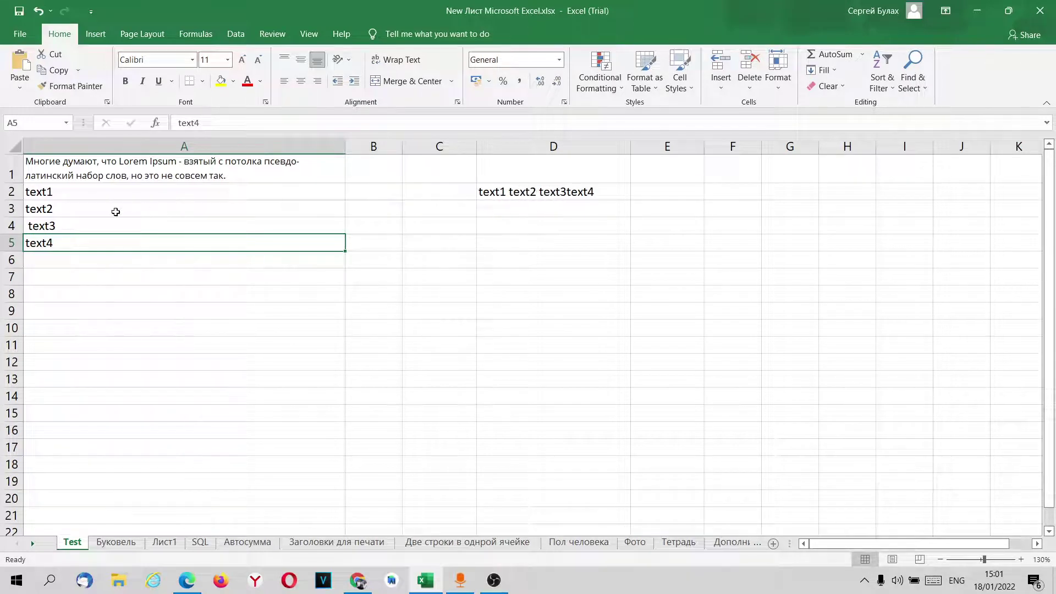
# Remove the added spaces from A4 and A2, then delete D2's formula.
pyautogui.doubleClick(36, 226)
pyautogui.press('Left')
pyautogui.press('BackSpace')
pyautogui.press('Return')
pyautogui.click(146, 191)
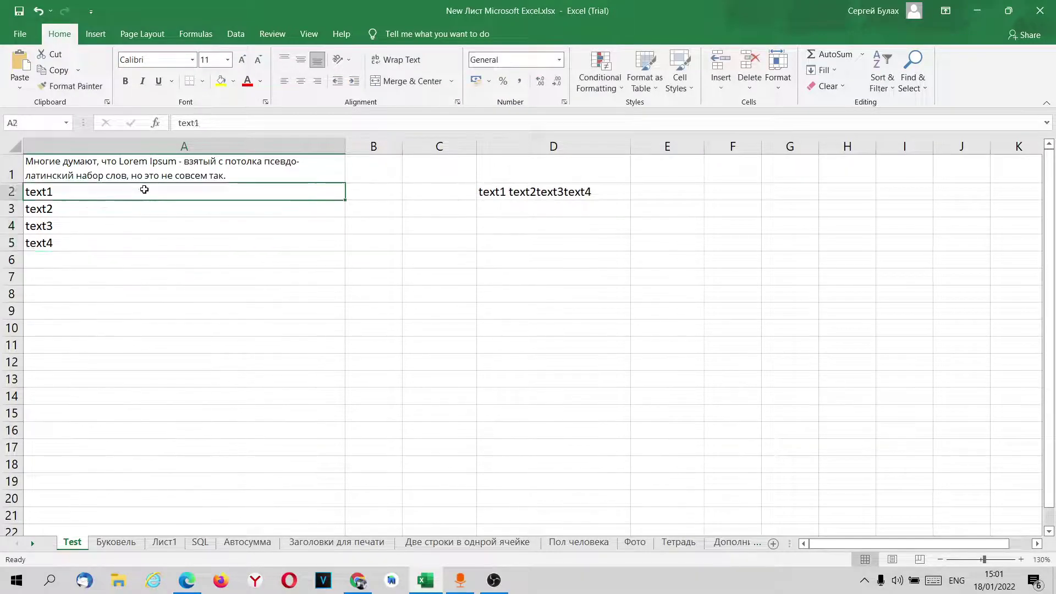
pyautogui.press('Return')
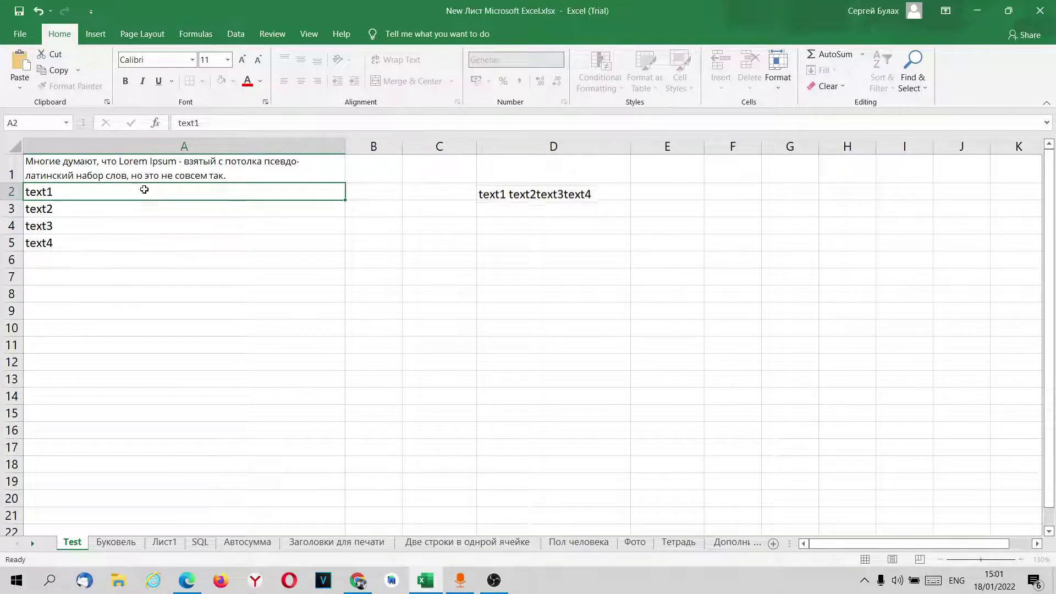
pyautogui.click(530, 191)
pyautogui.press('Delete')
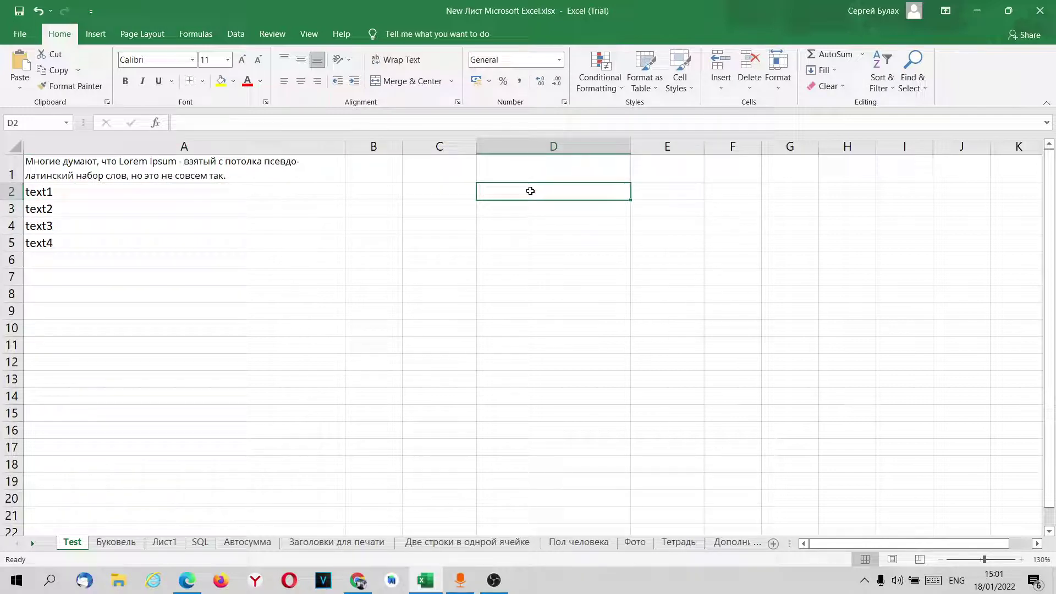
# Enter a single space in cell A6 to act as a separator, then reselect D2.
pyautogui.press('Down')
pyautogui.press('Down')
pyautogui.press('Down')
pyautogui.click(59, 265)
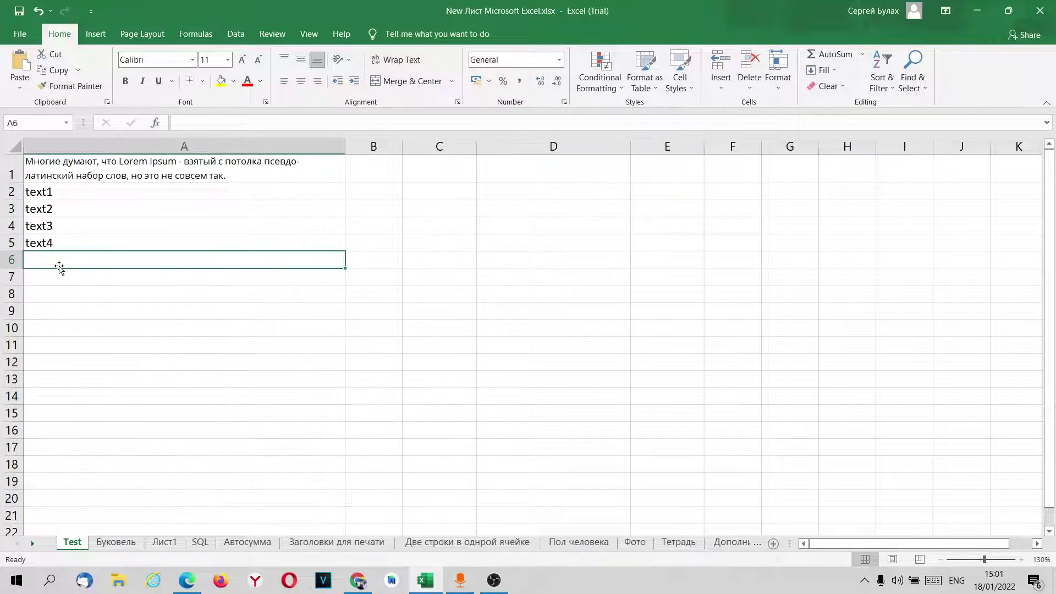
pyautogui.doubleClick(66, 261)
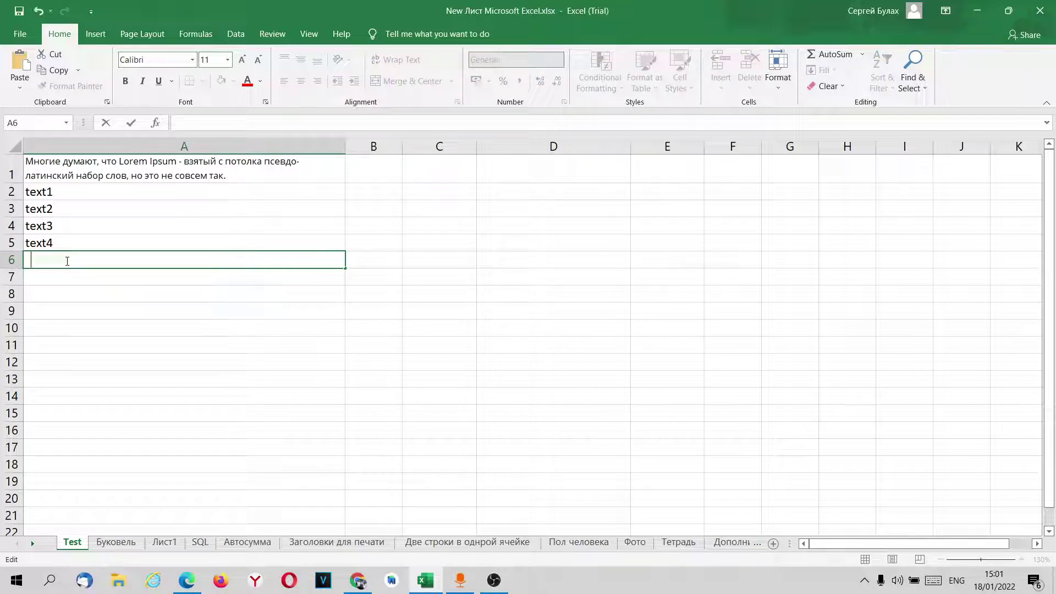
pyautogui.press('Return')
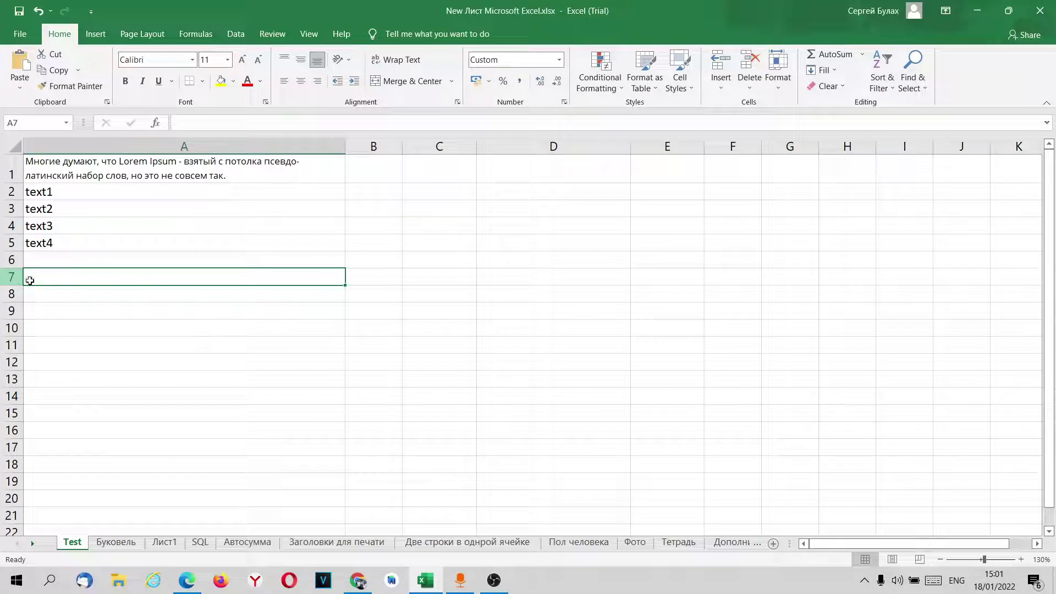
pyautogui.click(33, 259)
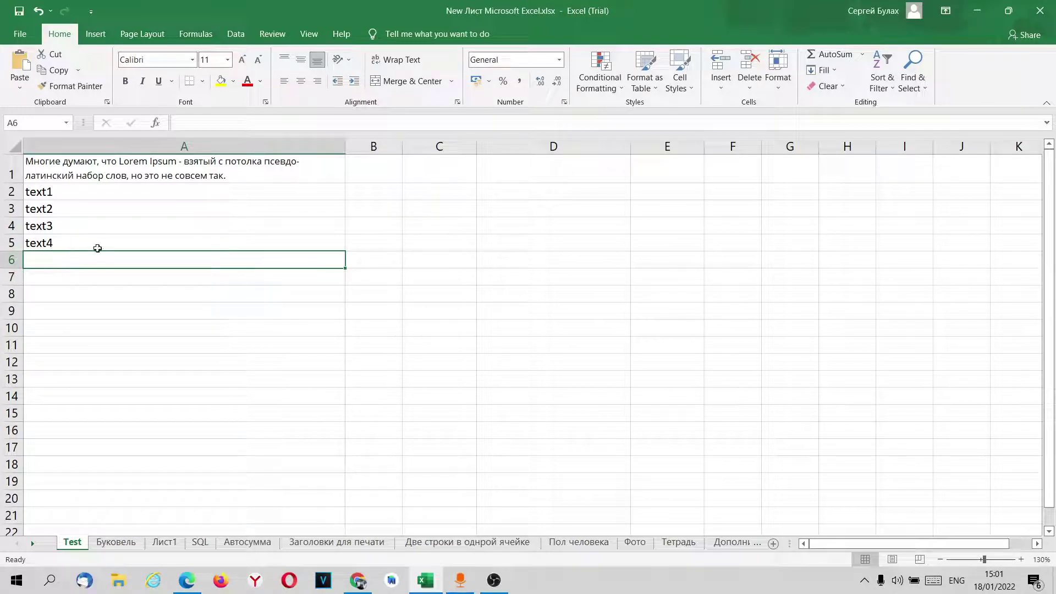
pyautogui.click(524, 195)
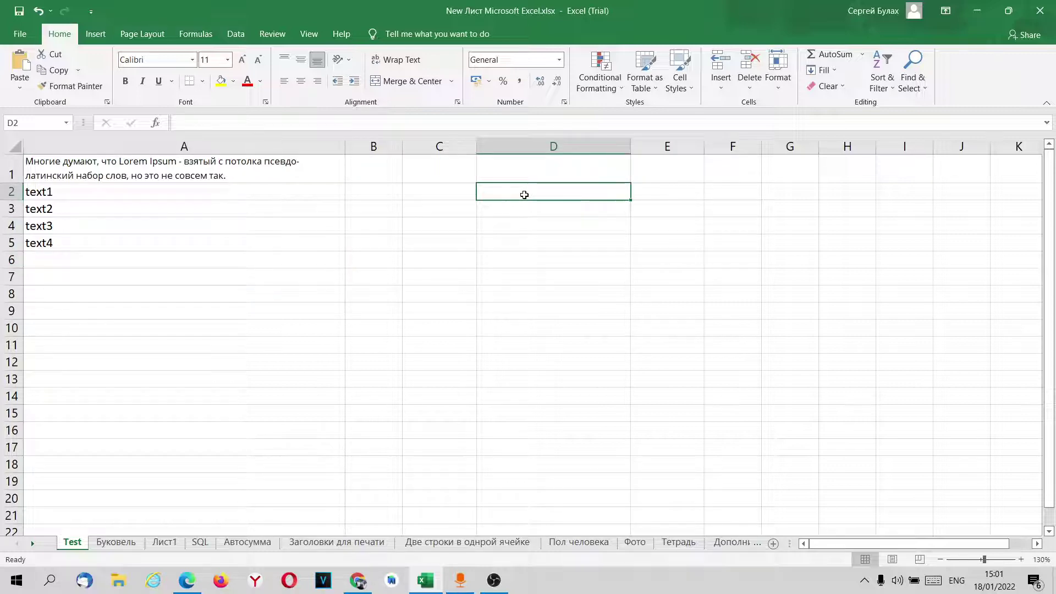
# Start =CONCATENATE in D2 with A2, A6, A3, A6 as the first arguments.
pyautogui.write('=CON')
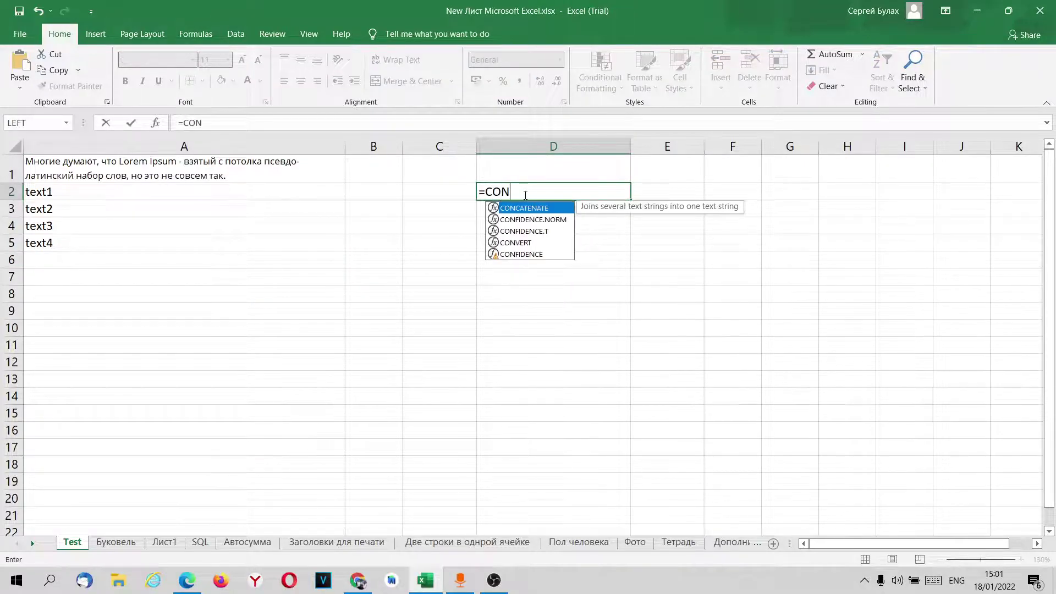
pyautogui.doubleClick(536, 212)
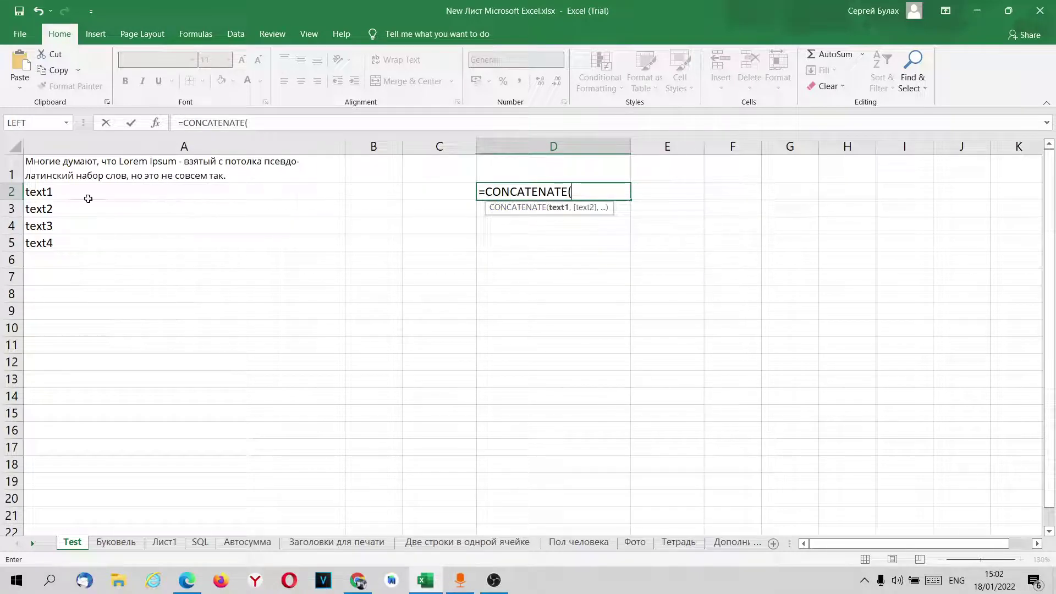
pyautogui.click(59, 191)
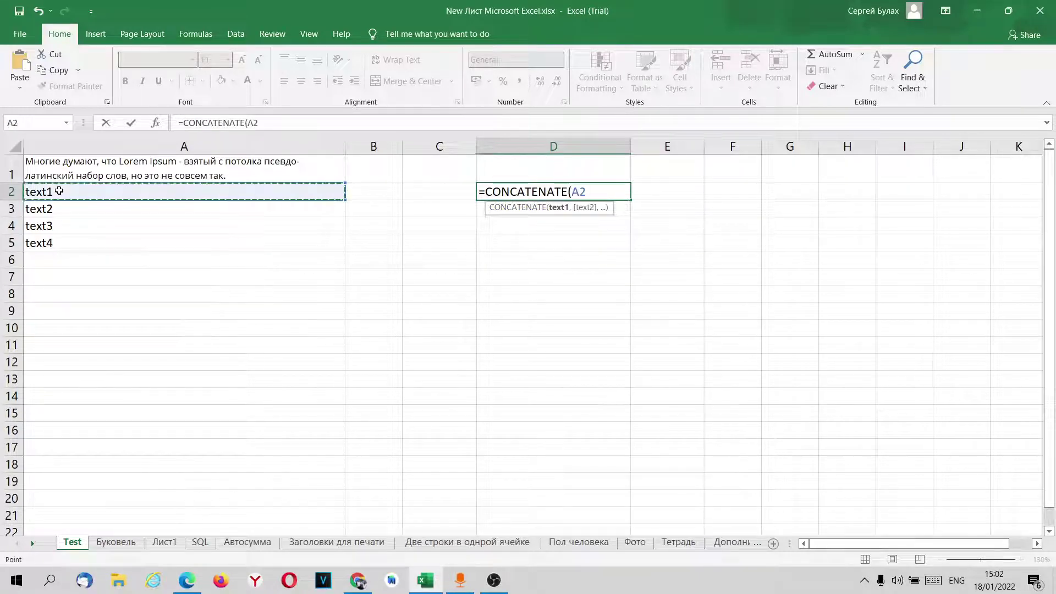
pyautogui.write(',')
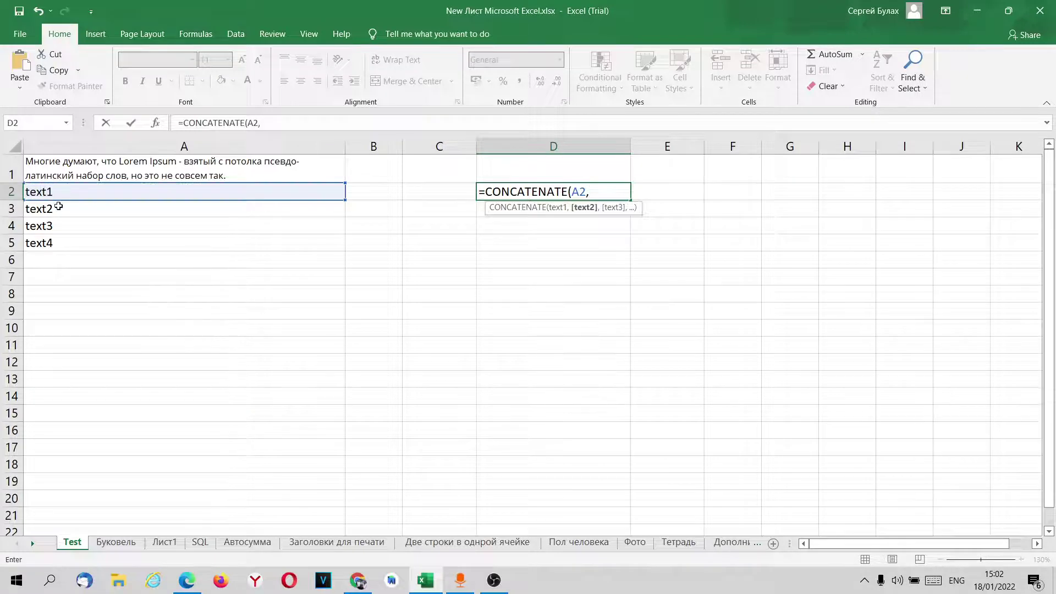
pyautogui.click(49, 261)
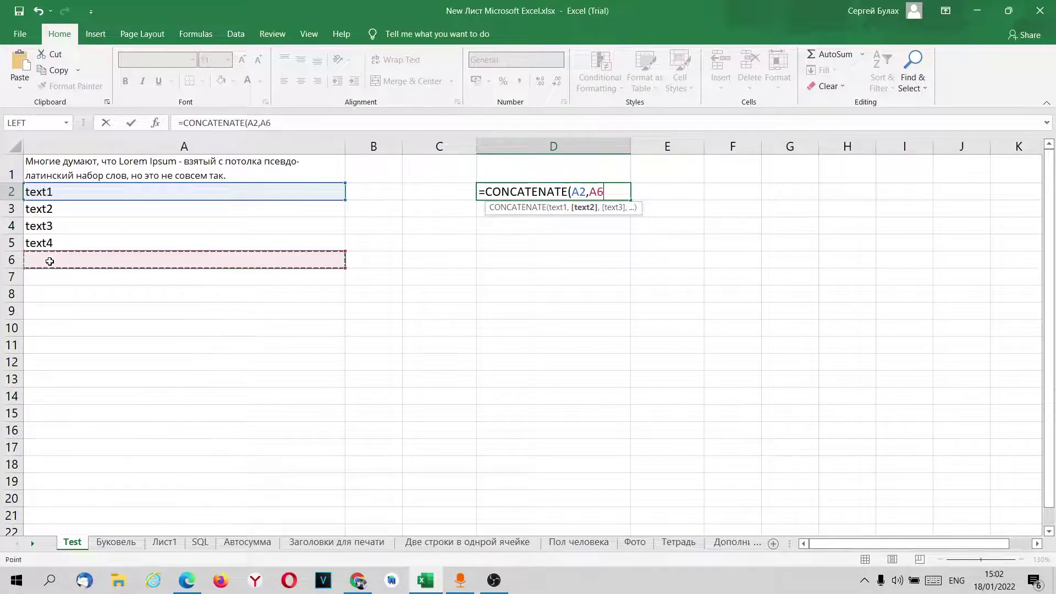
pyautogui.write(',')
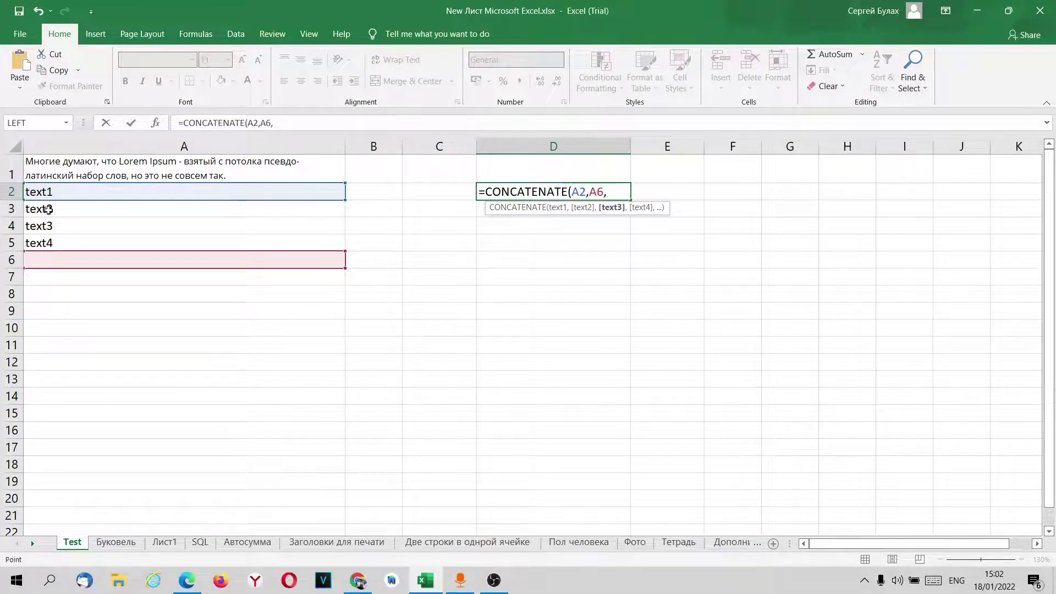
pyautogui.click(45, 214)
pyautogui.write(',')
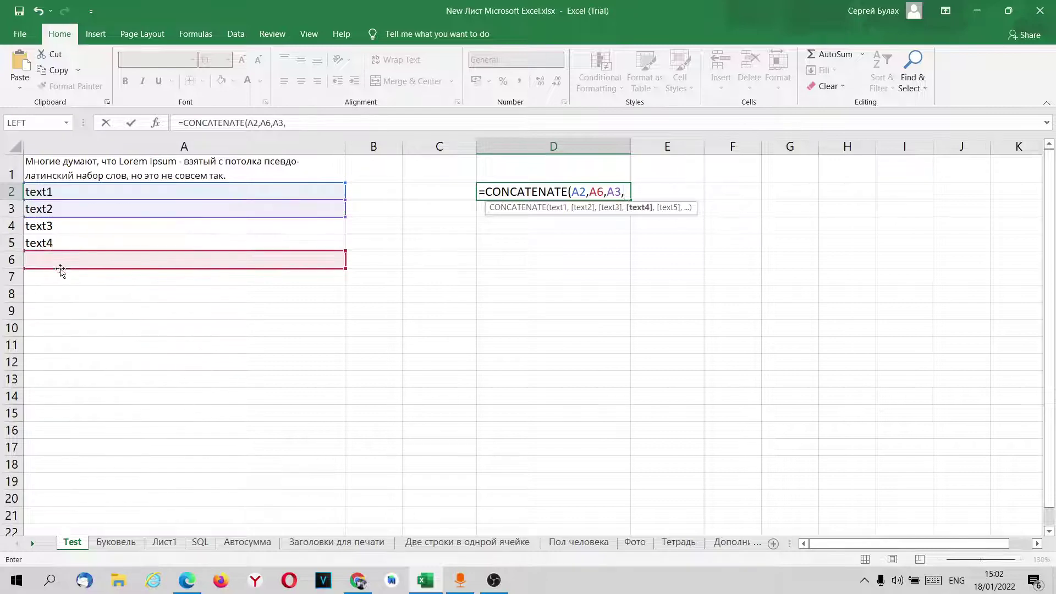
pyautogui.click(62, 263)
pyautogui.write(',')
# Add A4, A6, A5, A6 and close the formula so D2 shows text1 text2 text3 text4.
pyautogui.click(58, 226)
pyautogui.write(',')
pyautogui.click(60, 256)
pyautogui.write(',')
pyautogui.click(61, 246)
pyautogui.write(',')
pyautogui.click(63, 257)
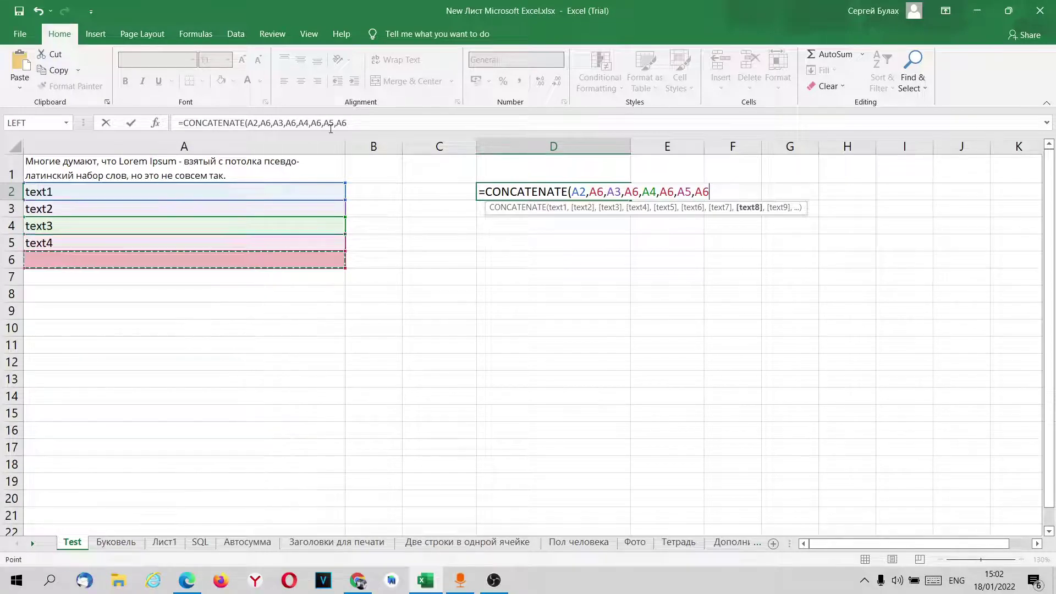
pyautogui.click(359, 124)
pyautogui.write(')')
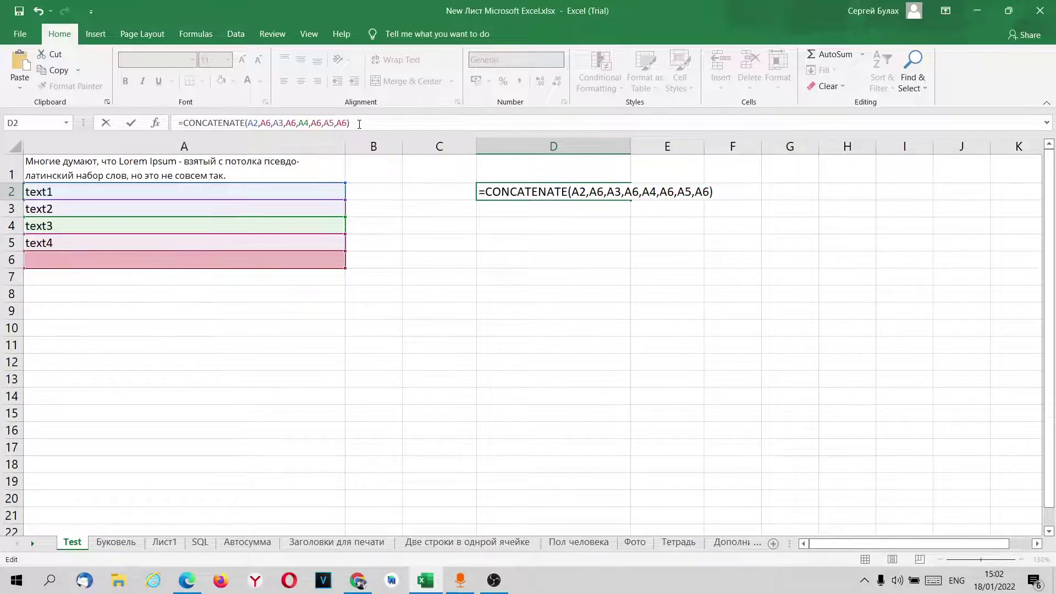
pyautogui.press('Return')
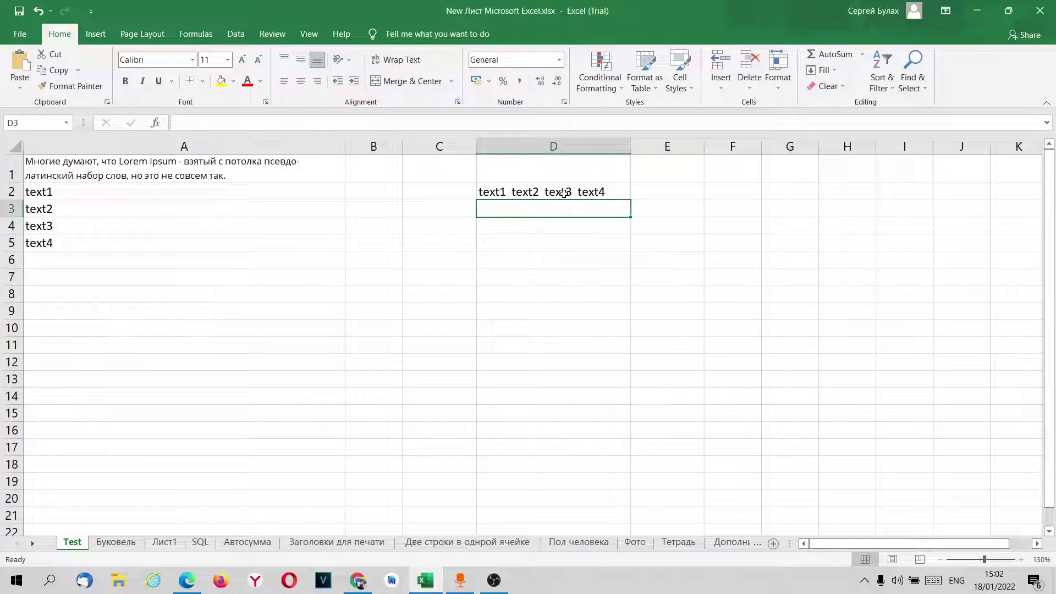
# Extend D2's formula with a space and the literal "text5", giving text1 text2 text3 text4 text5.
pyautogui.click(547, 196)
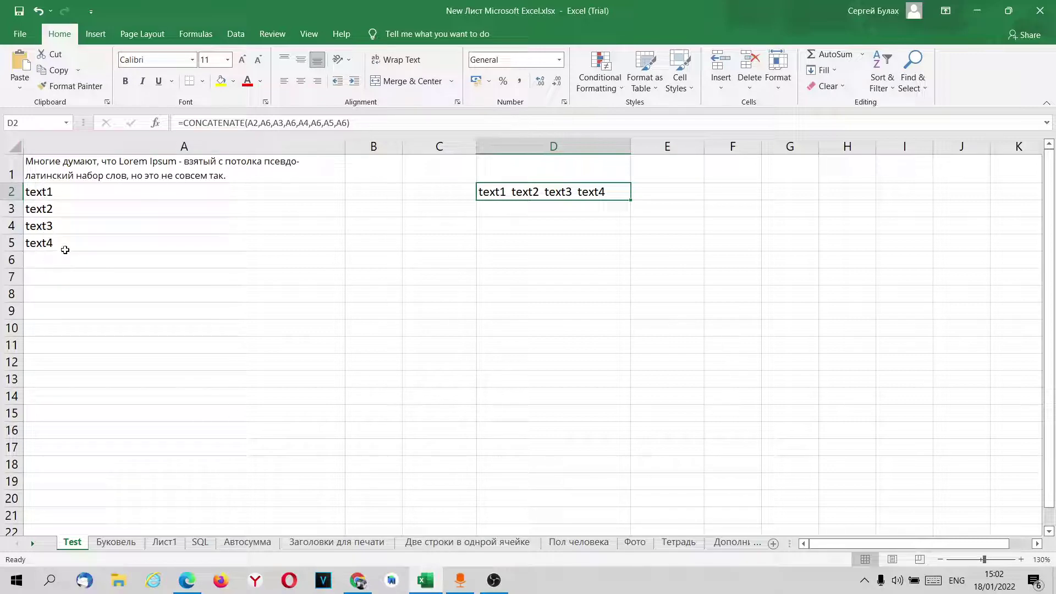
pyautogui.doubleClick(540, 192)
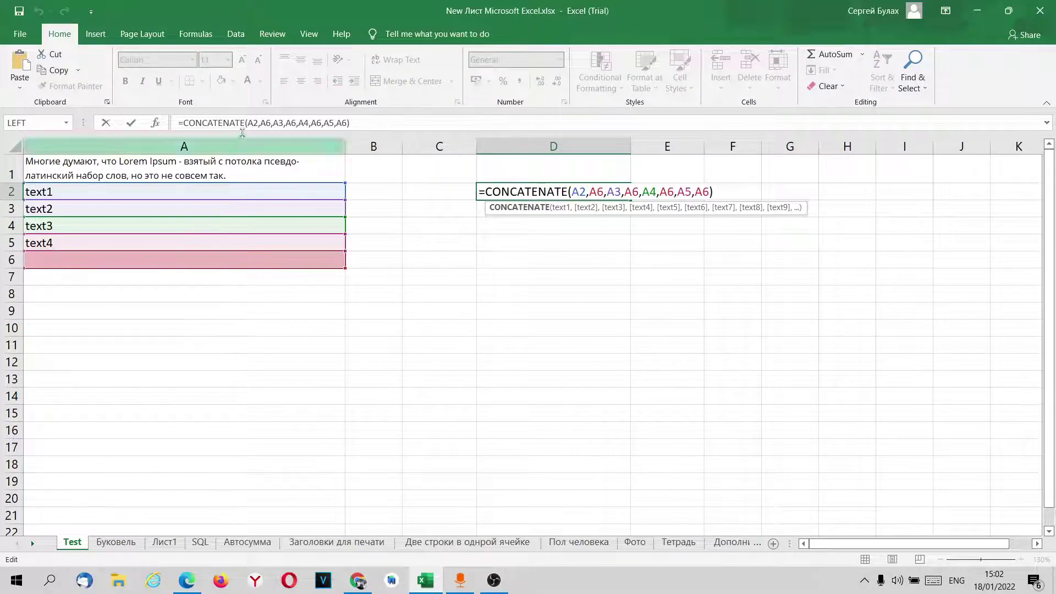
pyautogui.click(261, 125)
pyautogui.moveTo(291, 124); pyautogui.dragTo(344, 123)
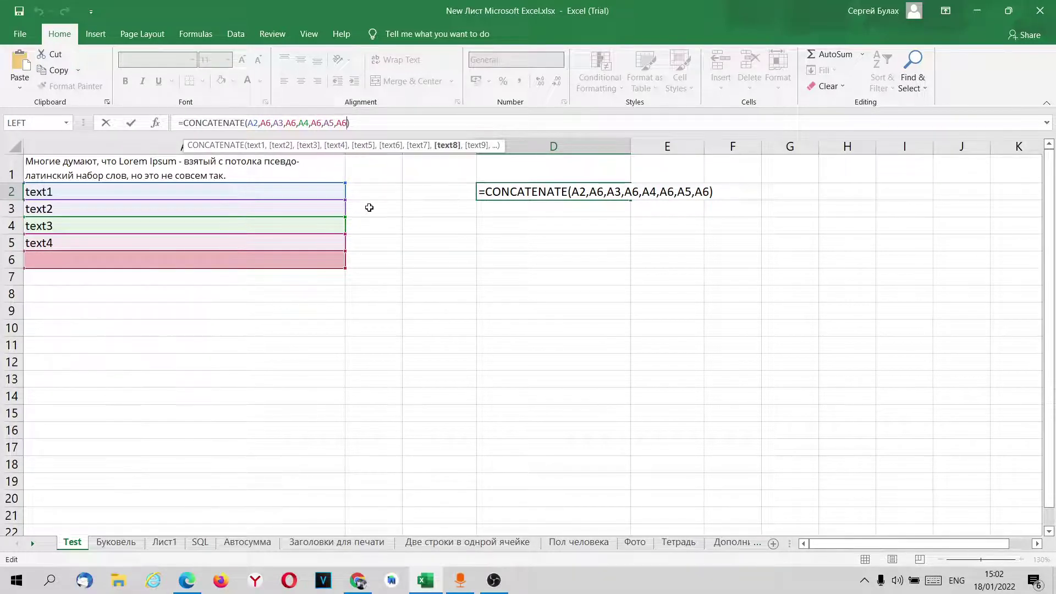
pyautogui.write(',')
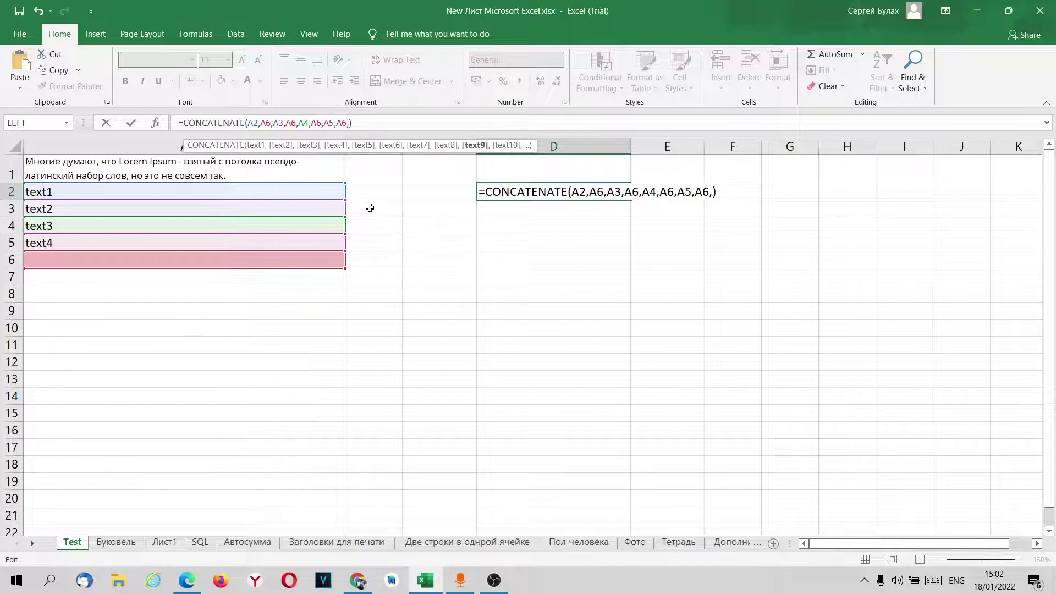
pyautogui.write('"')
pyautogui.write('"')
pyautogui.write('text')
pyautogui.write('5')
pyautogui.press('Return')
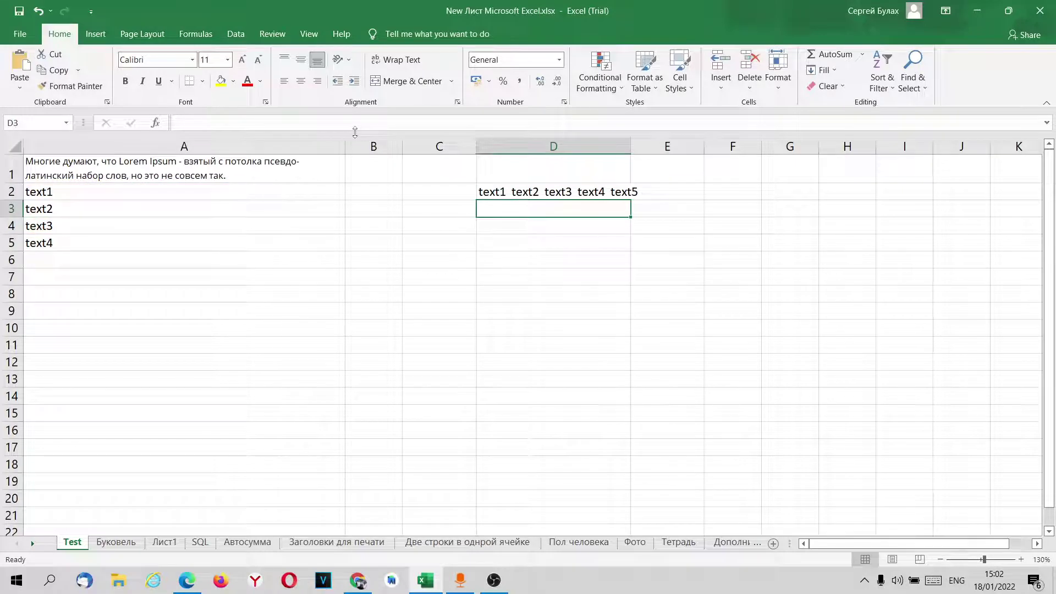
# Auto-fit column D and append A1 to D2's formula so A1's sentence follows text5.
pyautogui.doubleClick(630, 146)
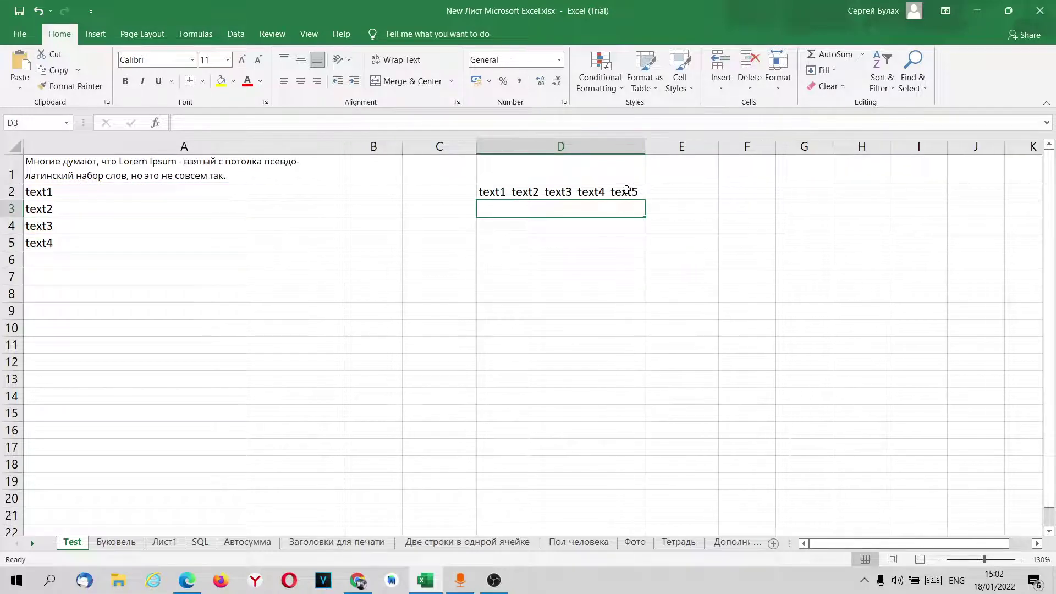
pyautogui.click(599, 191)
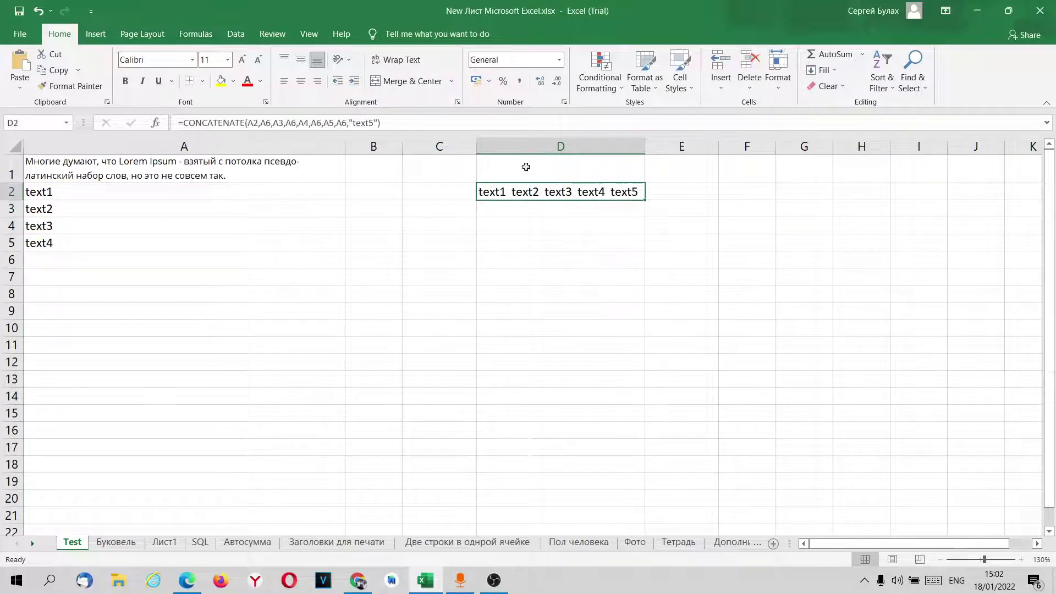
pyautogui.click(376, 124)
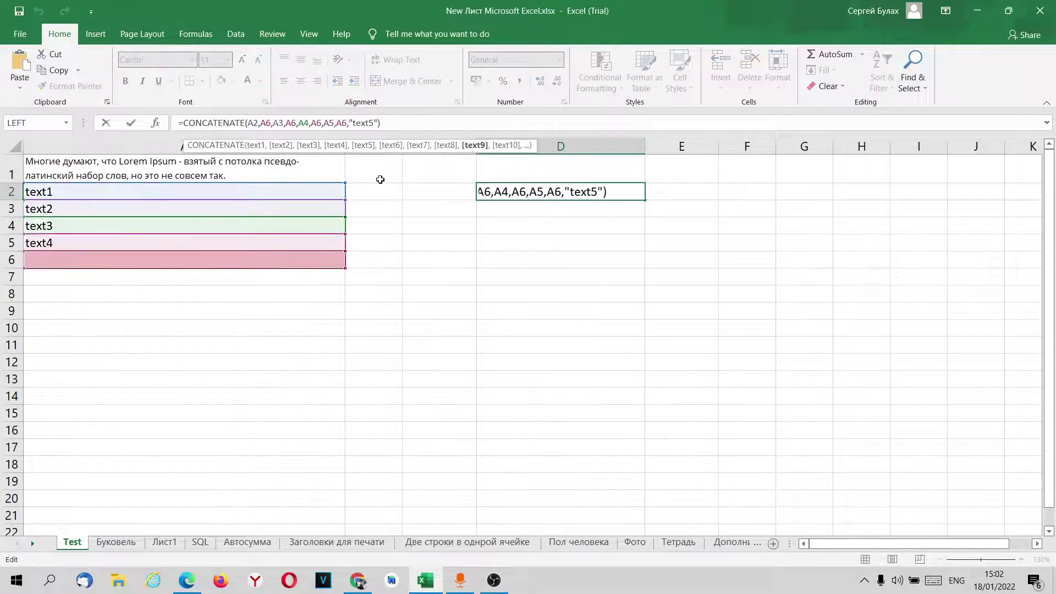
pyautogui.write(',')
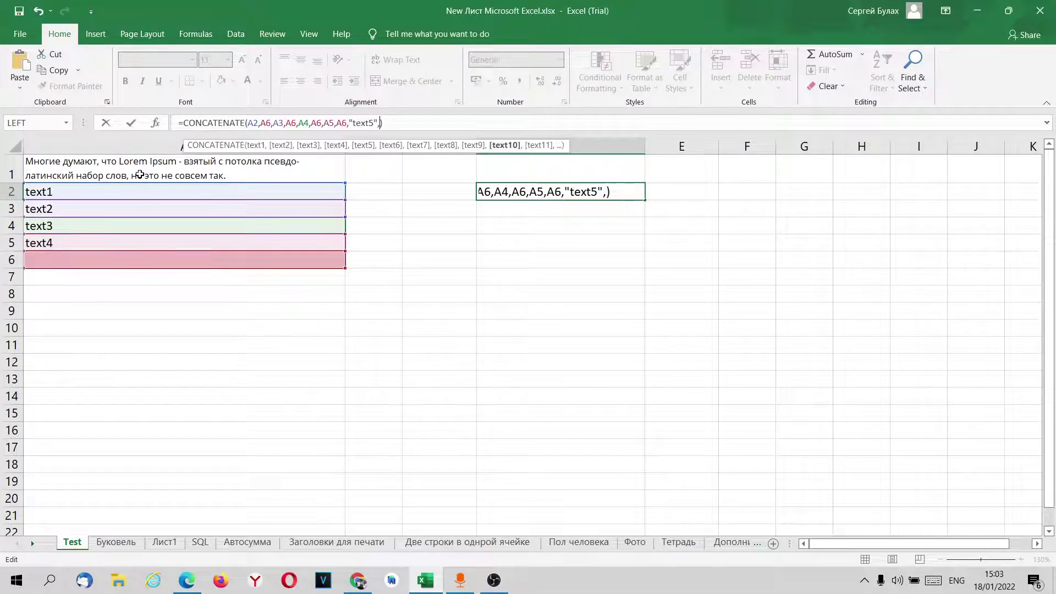
pyautogui.click(97, 164)
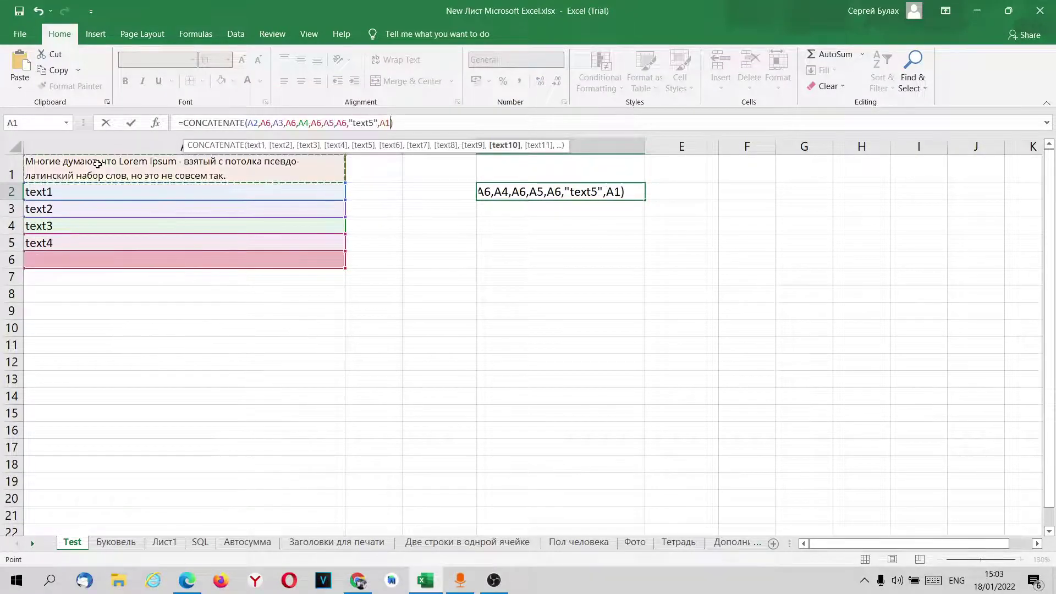
pyautogui.press('Return')
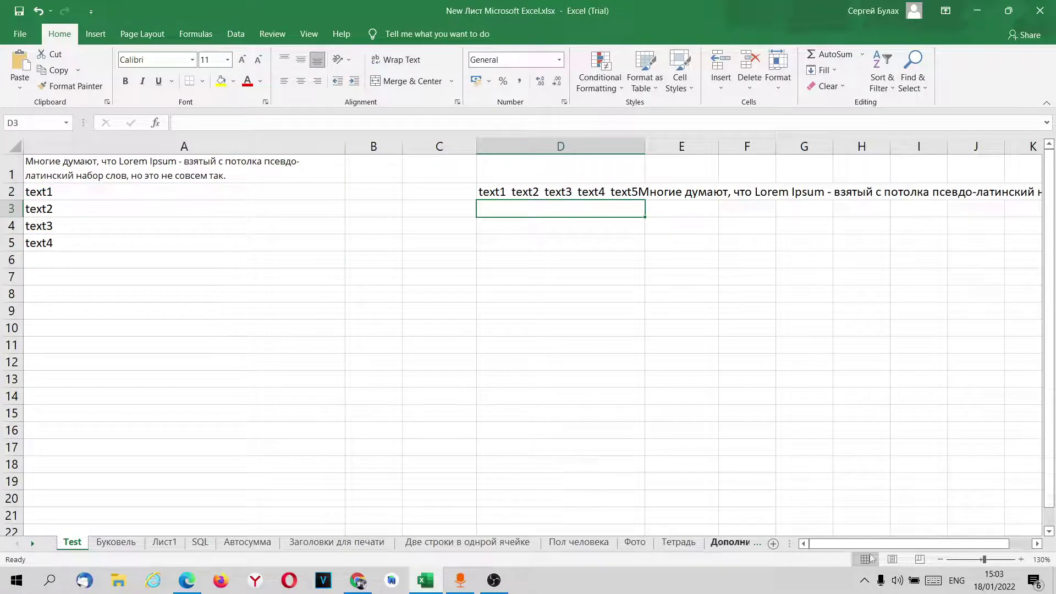
pyautogui.moveTo(916, 544)
pyautogui.mouseDown()
pyautogui.moveTo(956, 545)
pyautogui.moveTo(921, 544)
pyautogui.mouseUp()
# Replace A4 with 15165 and A5 with 10.02.
pyautogui.click(99, 231)
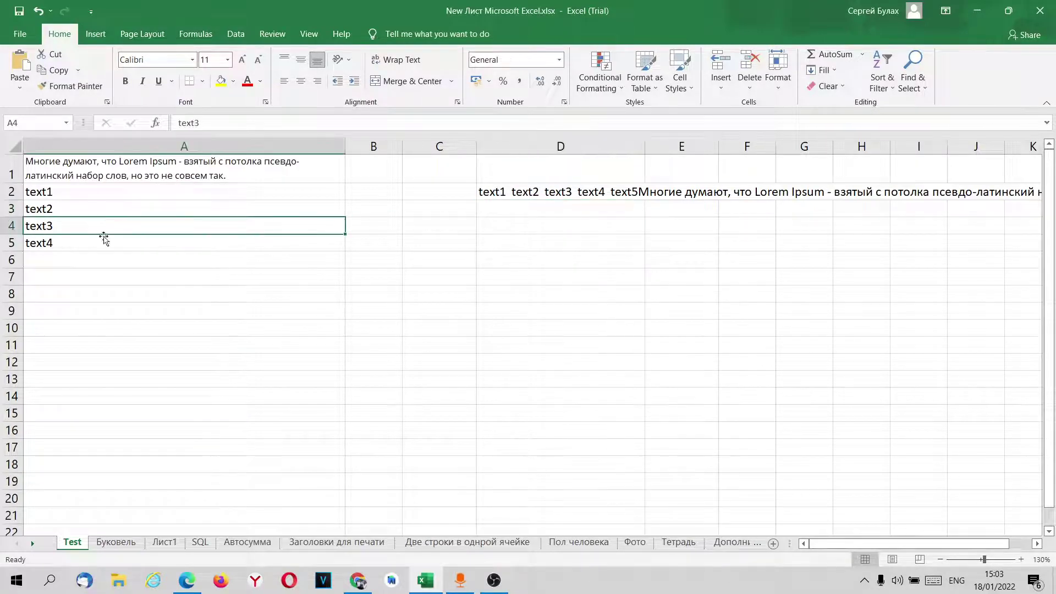
pyautogui.write('15165')
pyautogui.press('Return')
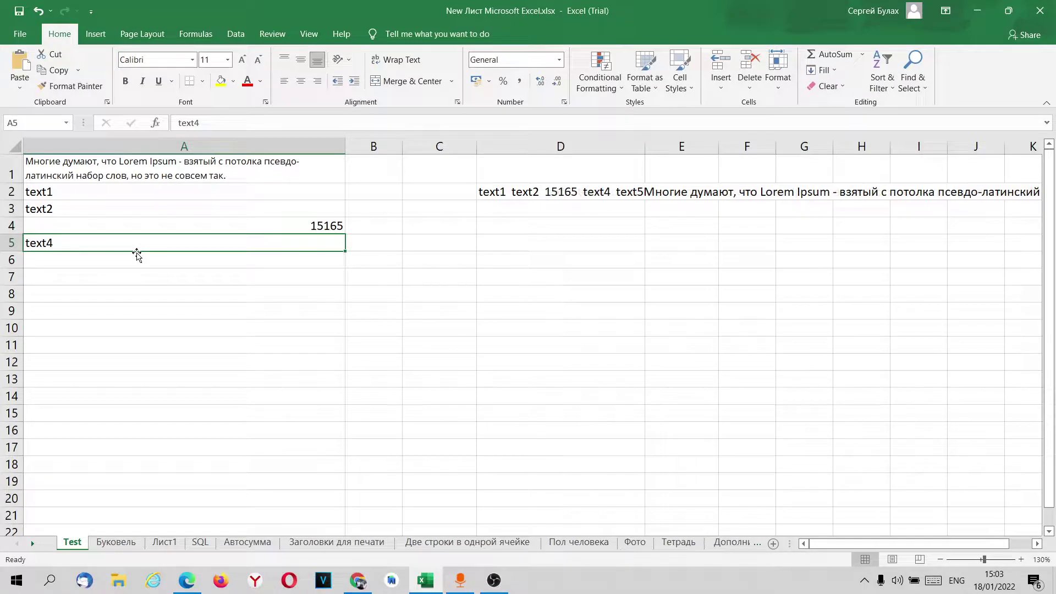
pyautogui.press('Up')
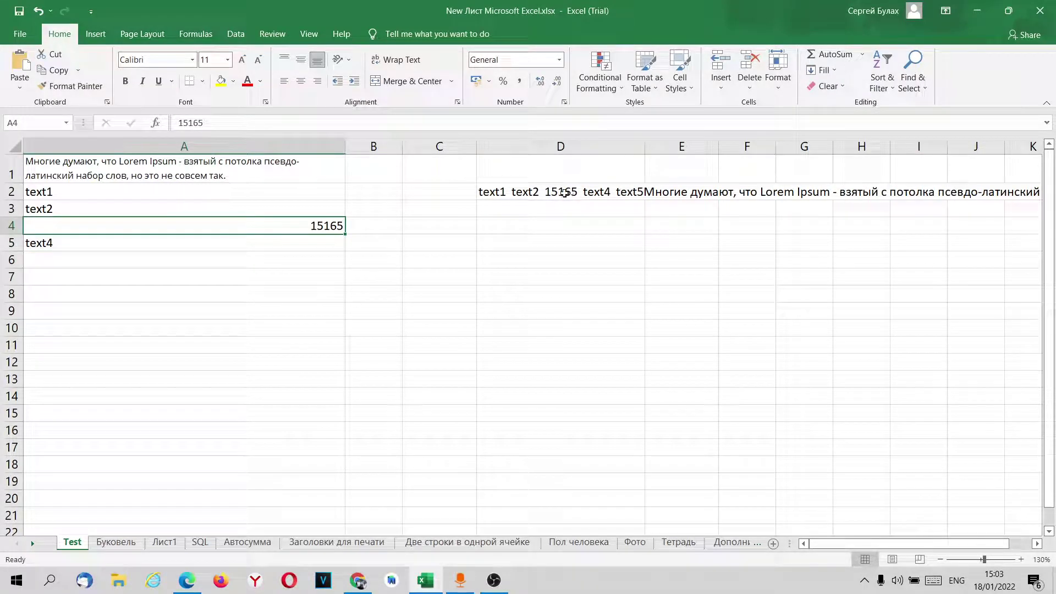
pyautogui.click(155, 240)
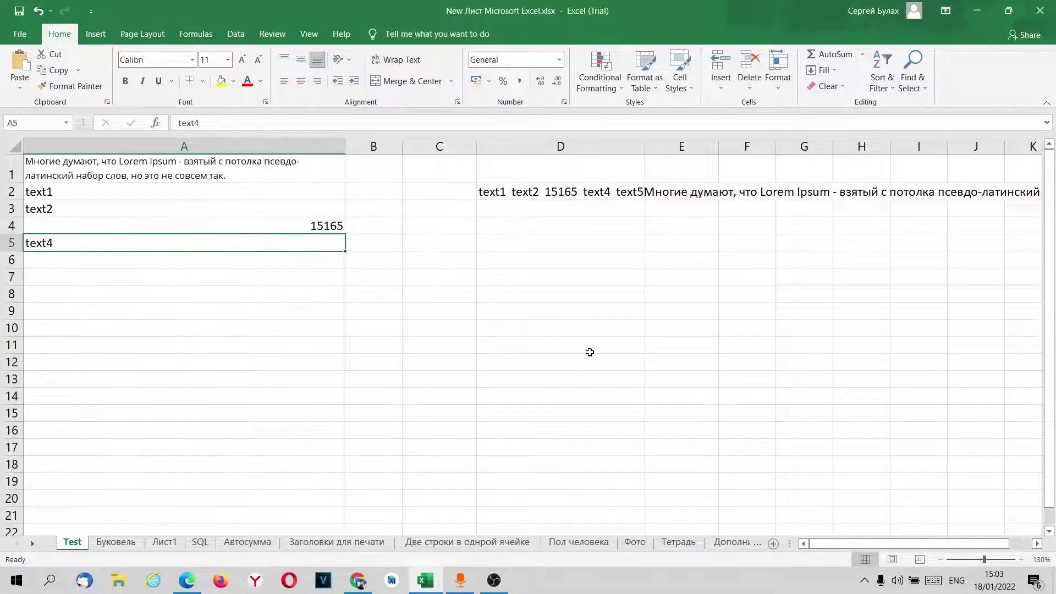
pyautogui.write('10.')
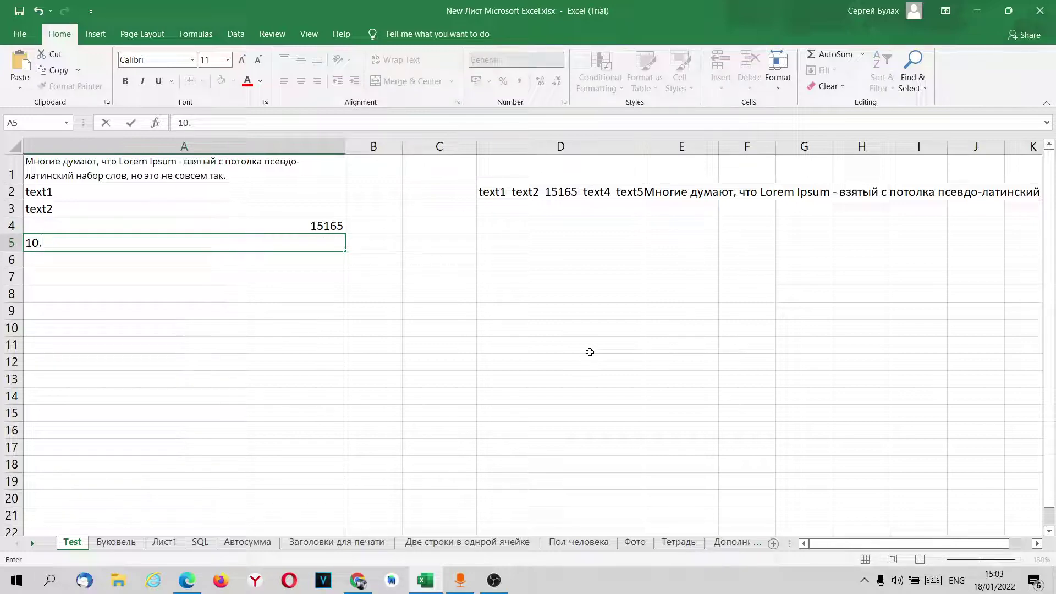
pyautogui.press('Return')
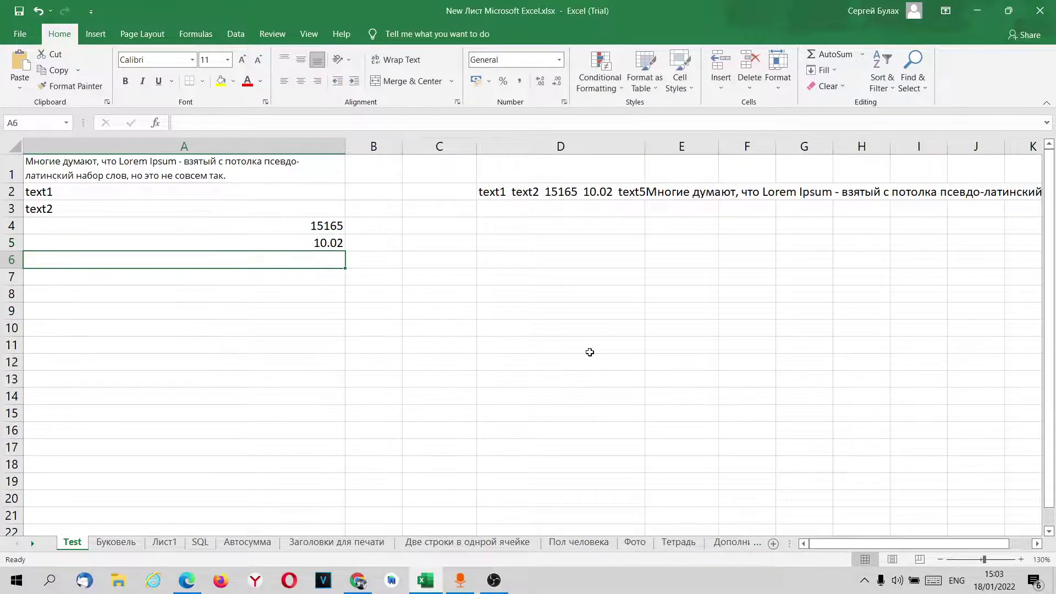
pyautogui.press('Up')
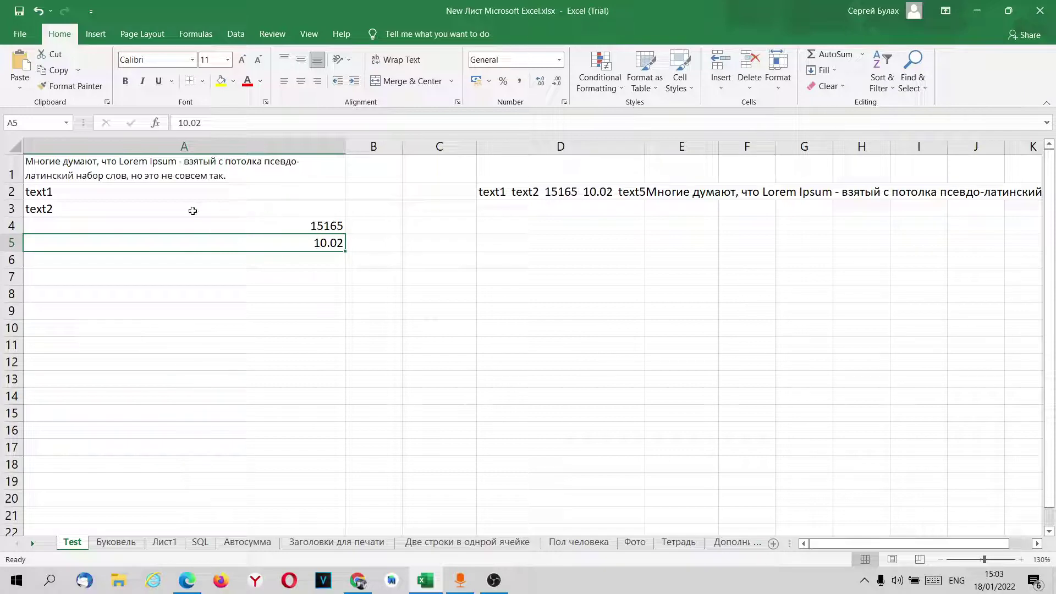
# Replace A3 with the time 10:30, which D2 shows as 0.4375.
pyautogui.click(176, 212)
pyautogui.write('10')
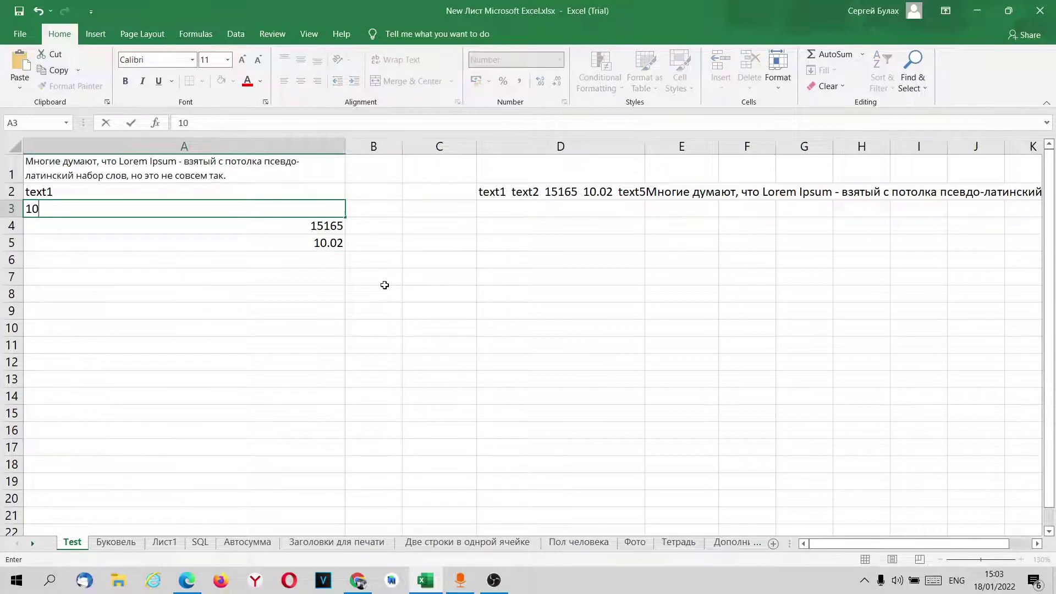
pyautogui.write('.0')
pyautogui.press('Return')
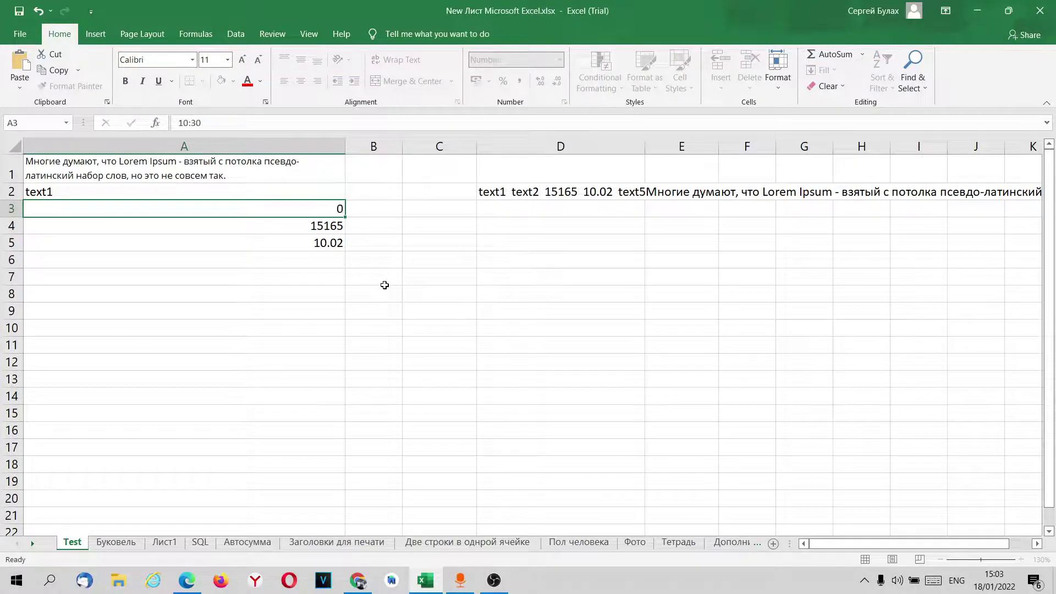
pyautogui.click(268, 206)
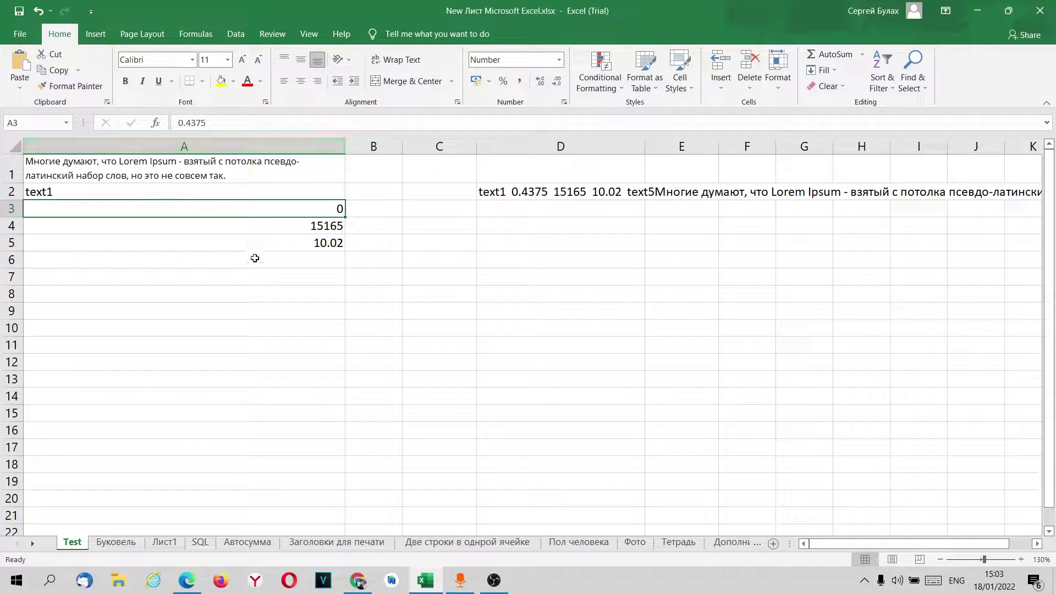
# Enter the time 10:30 in A5 and check its stored value 10:30:00.
pyautogui.click(233, 243)
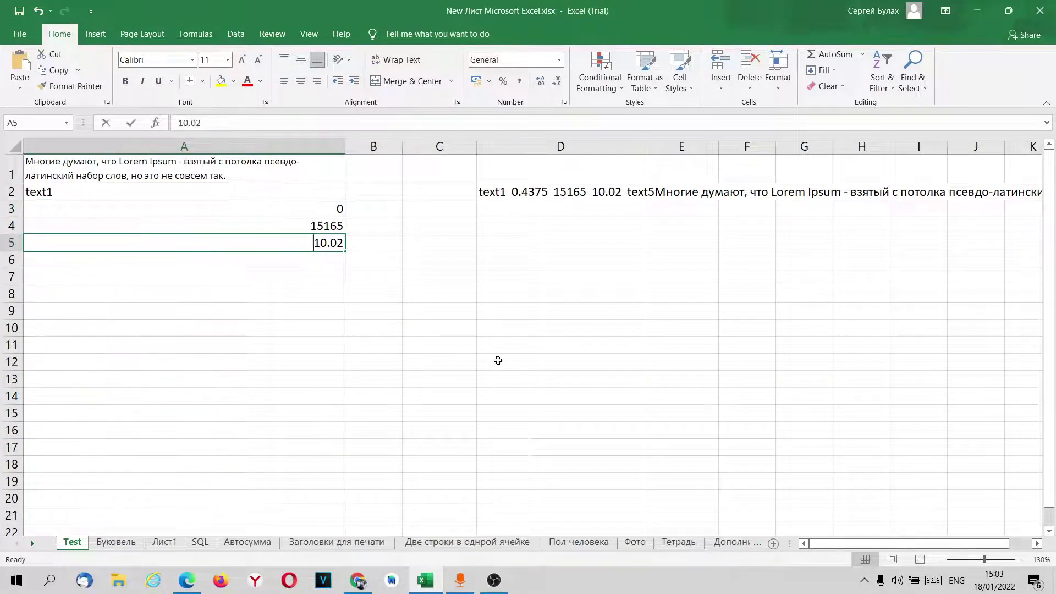
pyautogui.write('10:30')
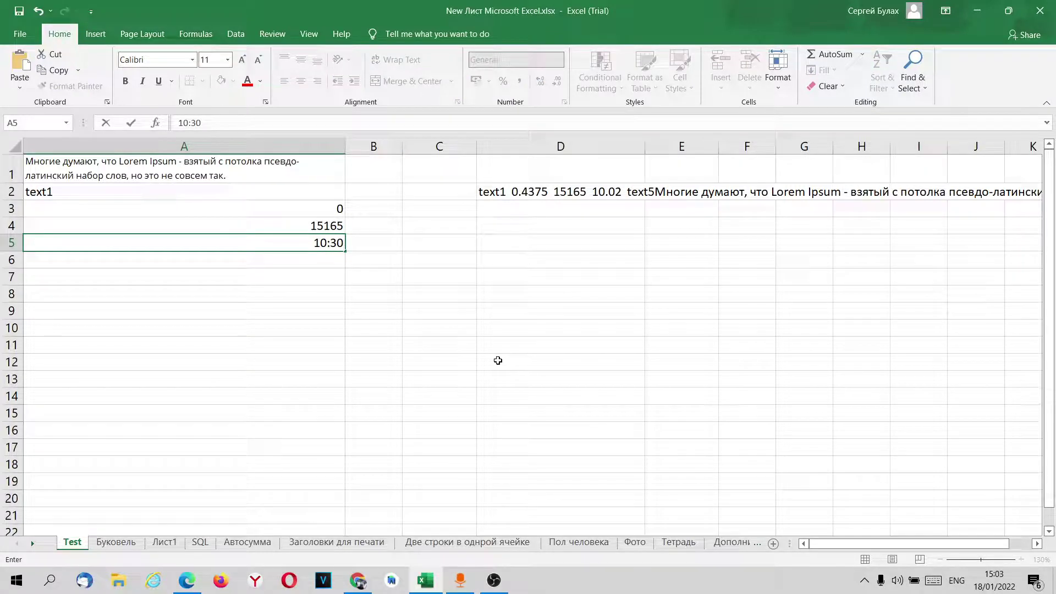
pyautogui.press('Return')
pyautogui.press('Up')
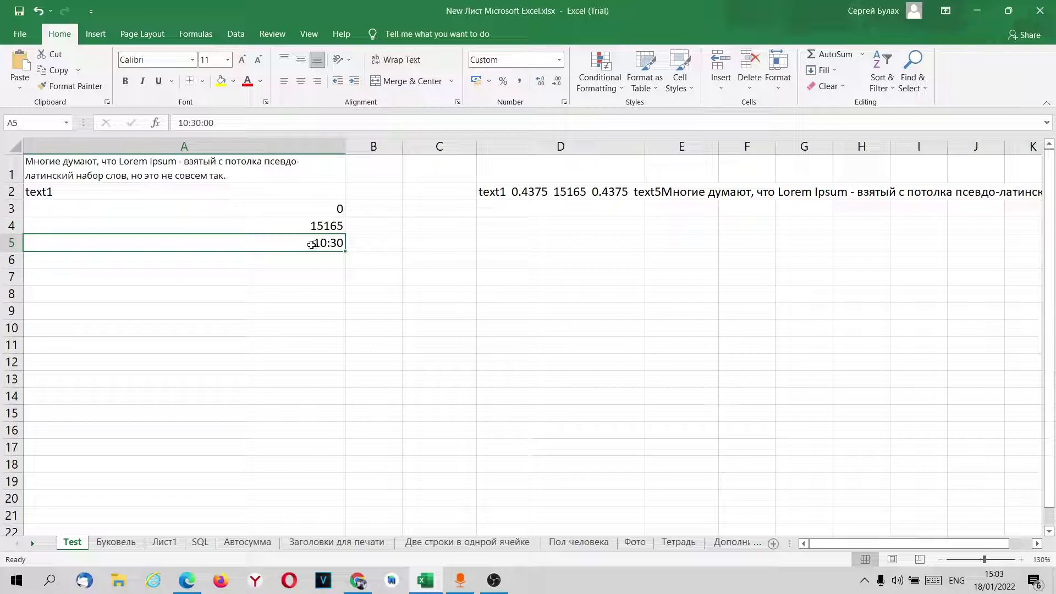
pyautogui.moveTo(215, 123); pyautogui.dragTo(176, 123)
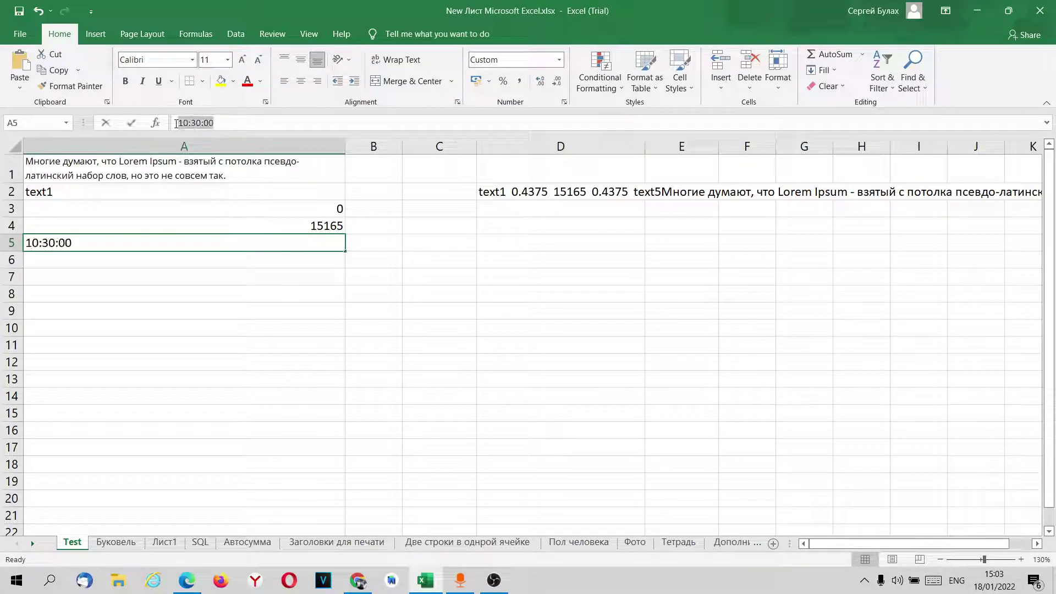
pyautogui.press('Return')
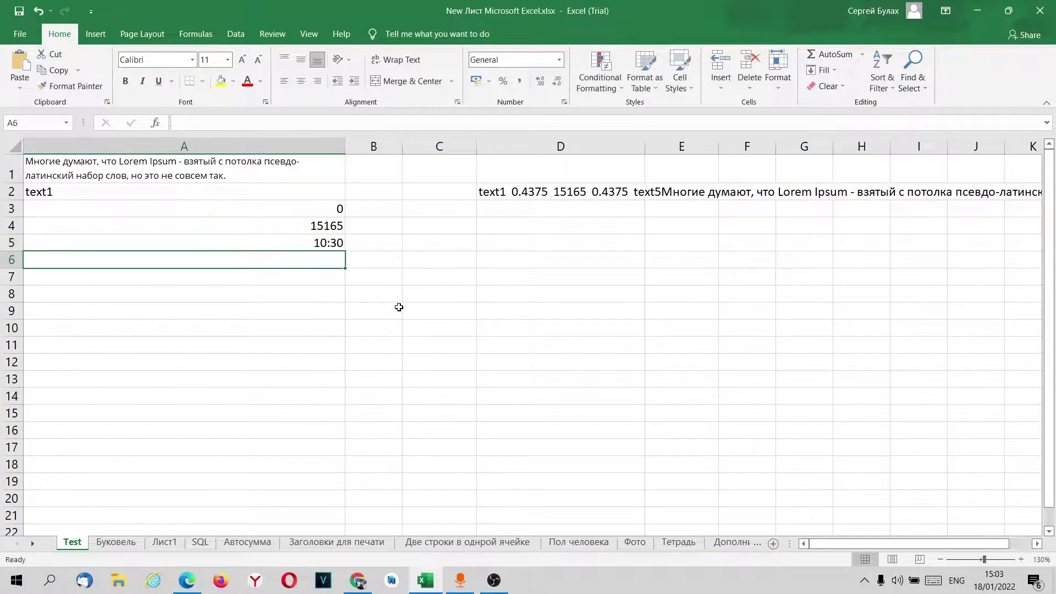
pyautogui.press('Up')
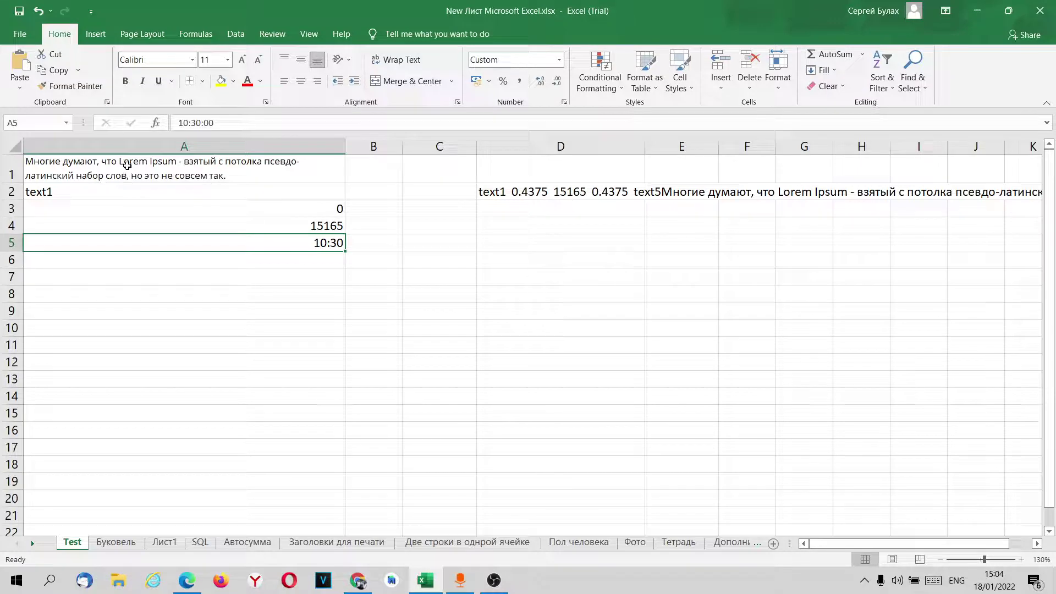
# Inspect the values in A1 and A4, then bring the OBS window to the front.
pyautogui.click(92, 168)
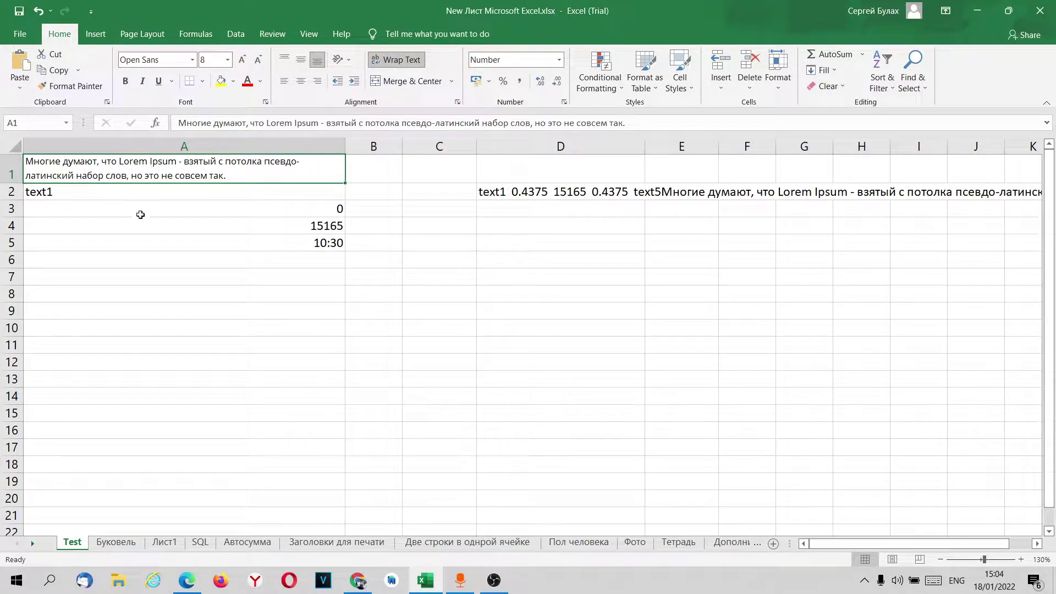
pyautogui.click(309, 223)
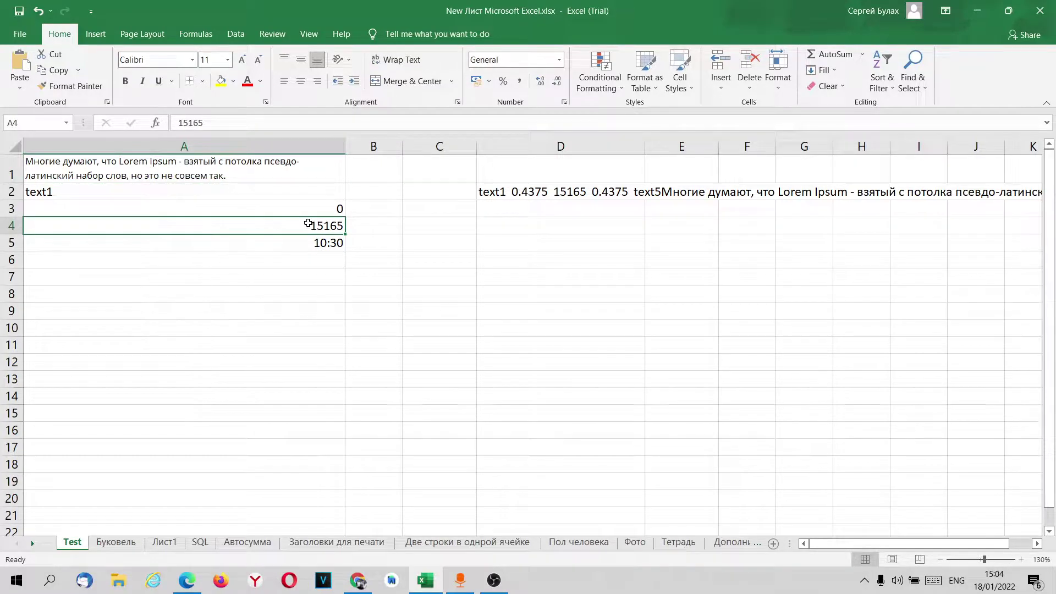
pyautogui.click(294, 281)
pyautogui.click(478, 282)
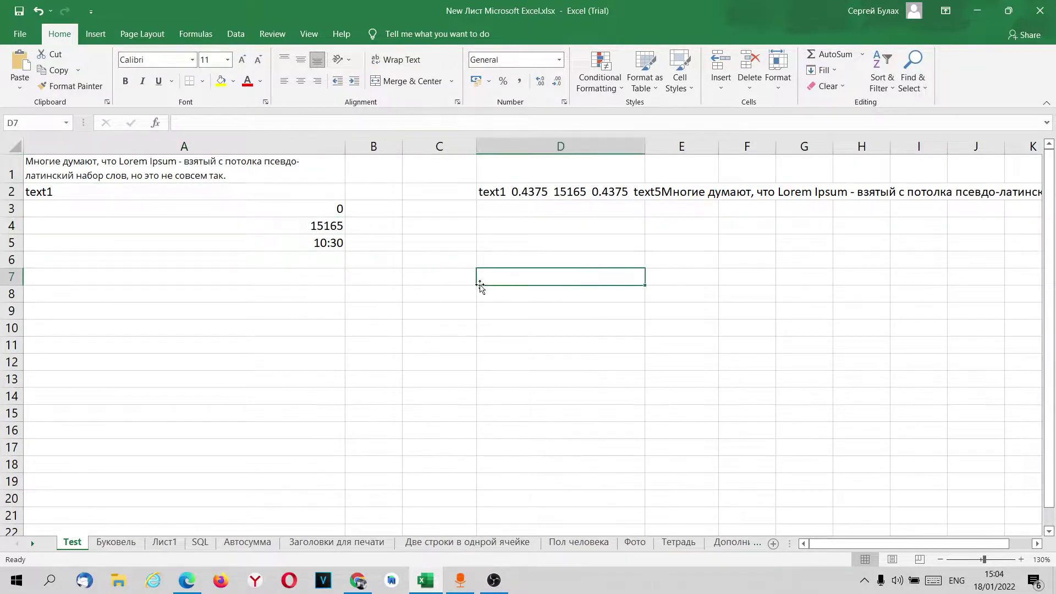
pyautogui.click(493, 580)
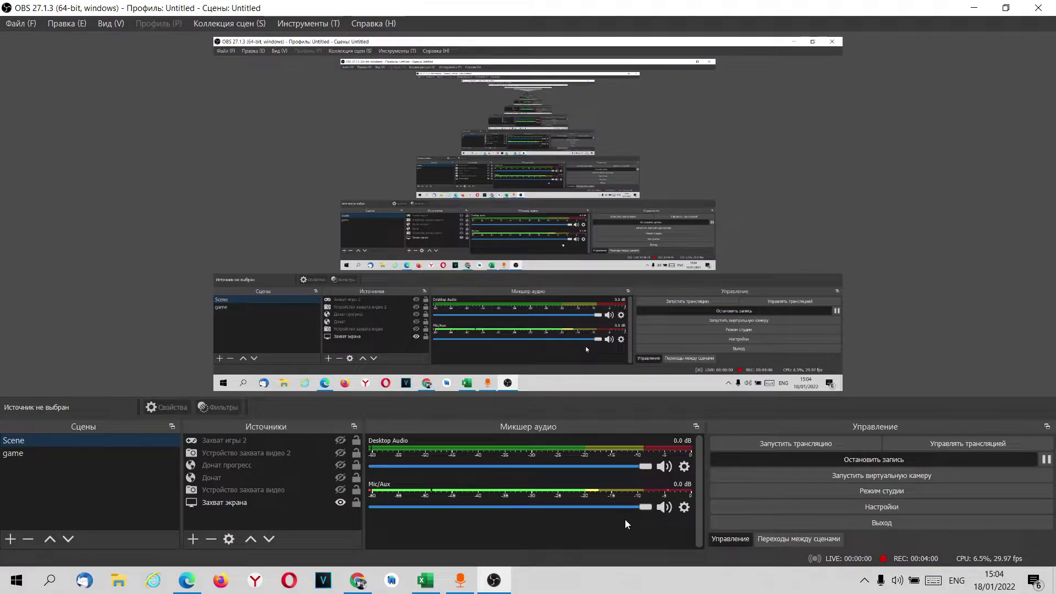